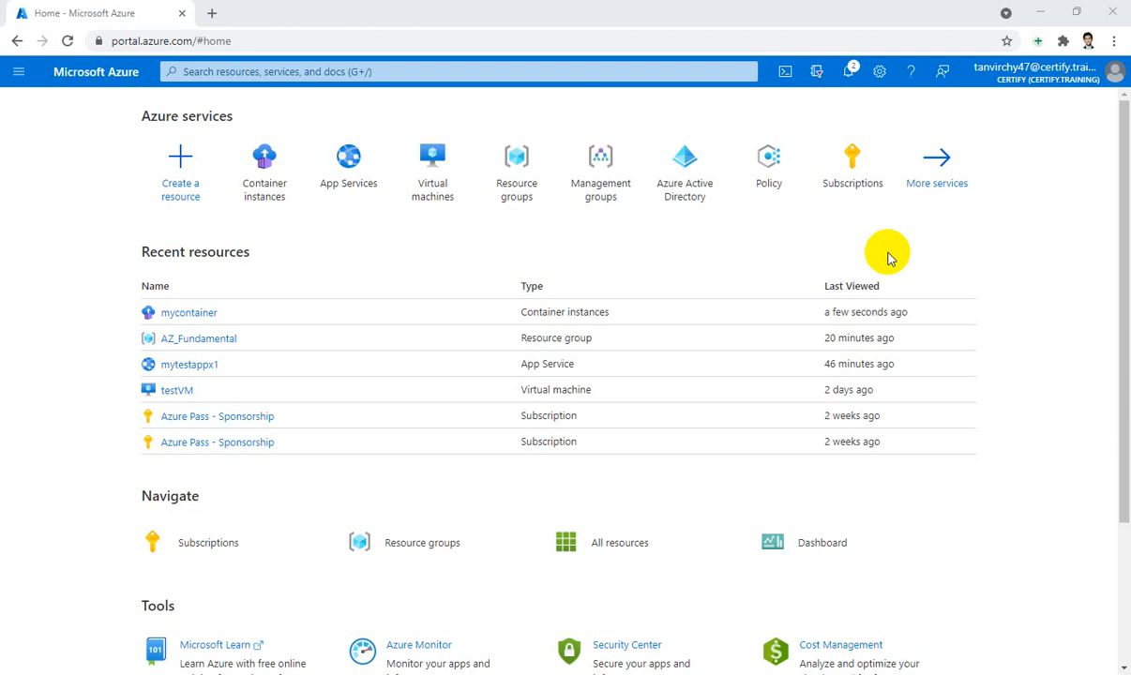
# Step: Search for the Storage accounts service, open it and start creating a new storage account
pyautogui.click(665, 72)
pyautogui.write('s')
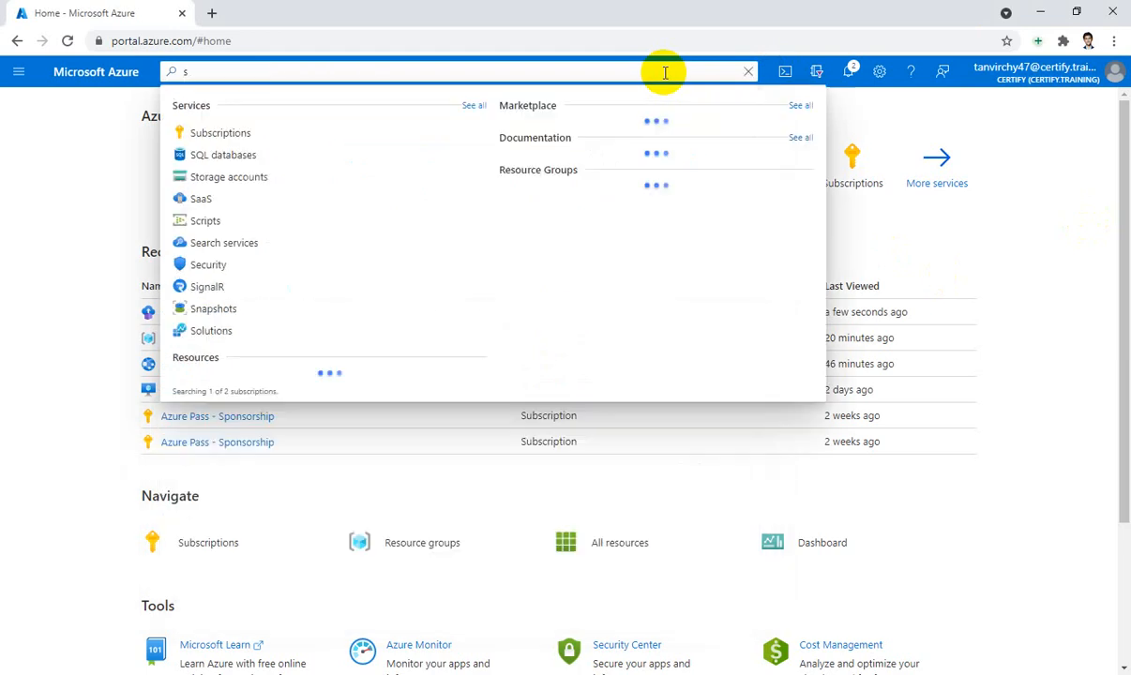
pyautogui.write('to')
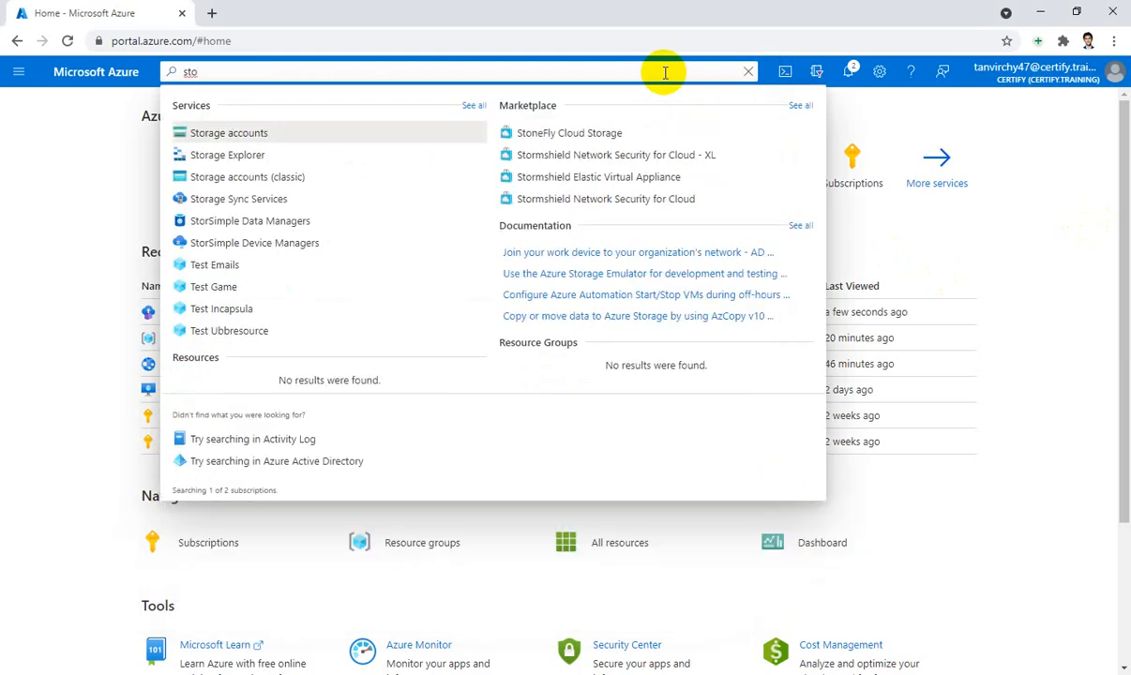
pyautogui.write('r')
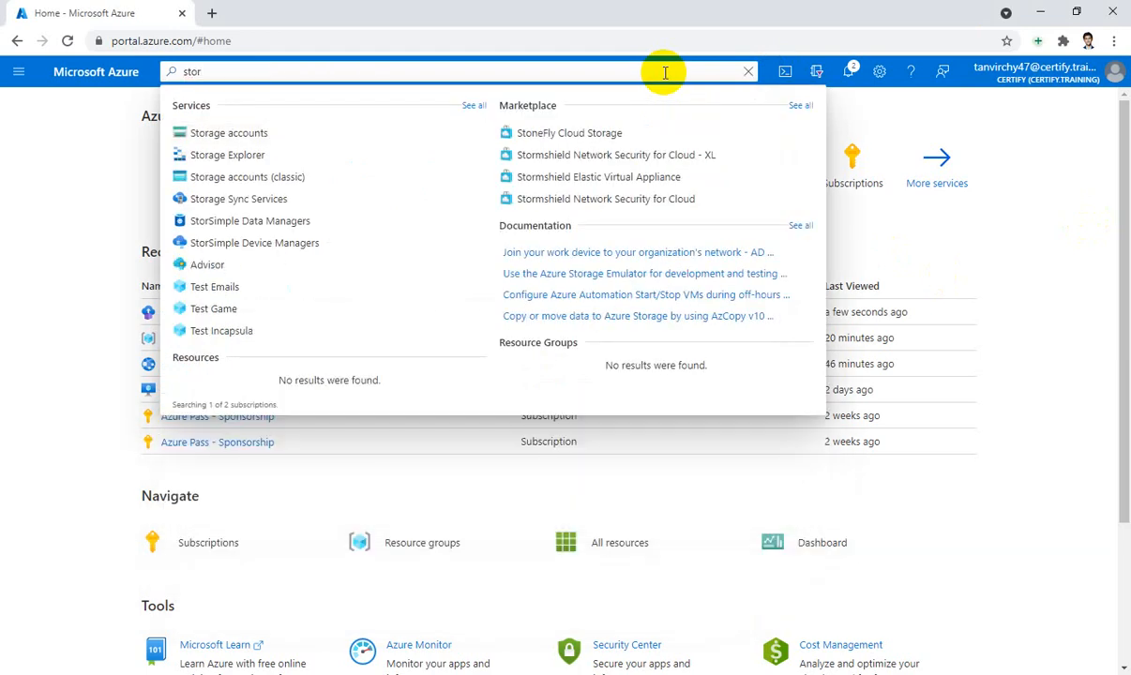
pyautogui.click(399, 136)
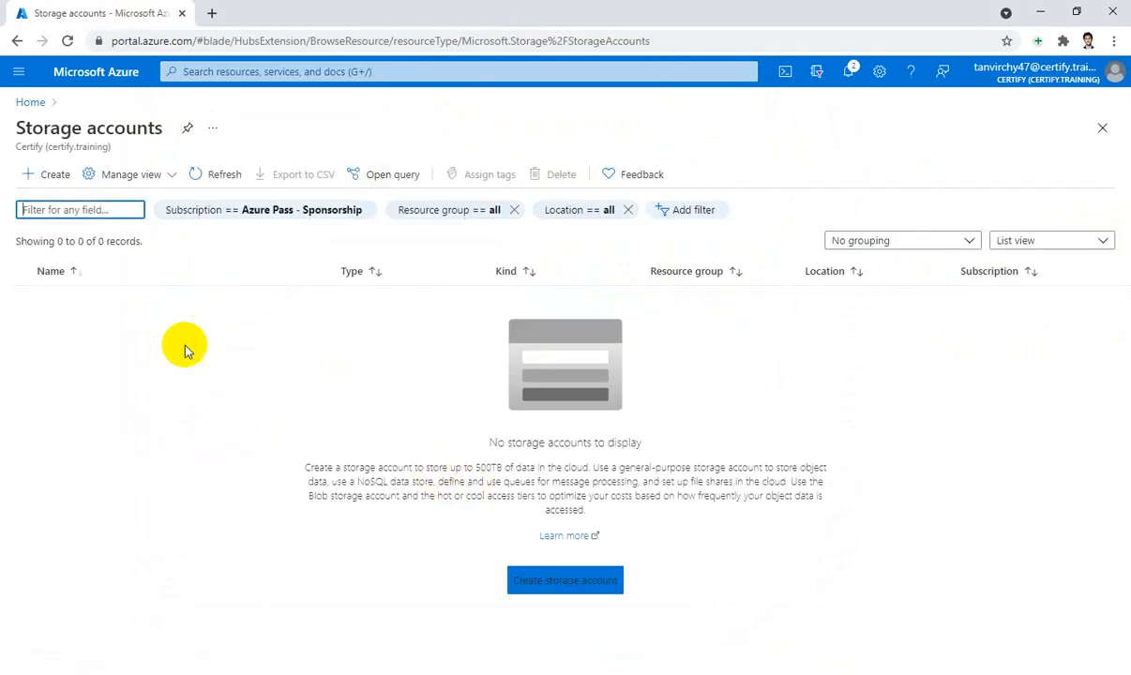
pyautogui.click(34, 176)
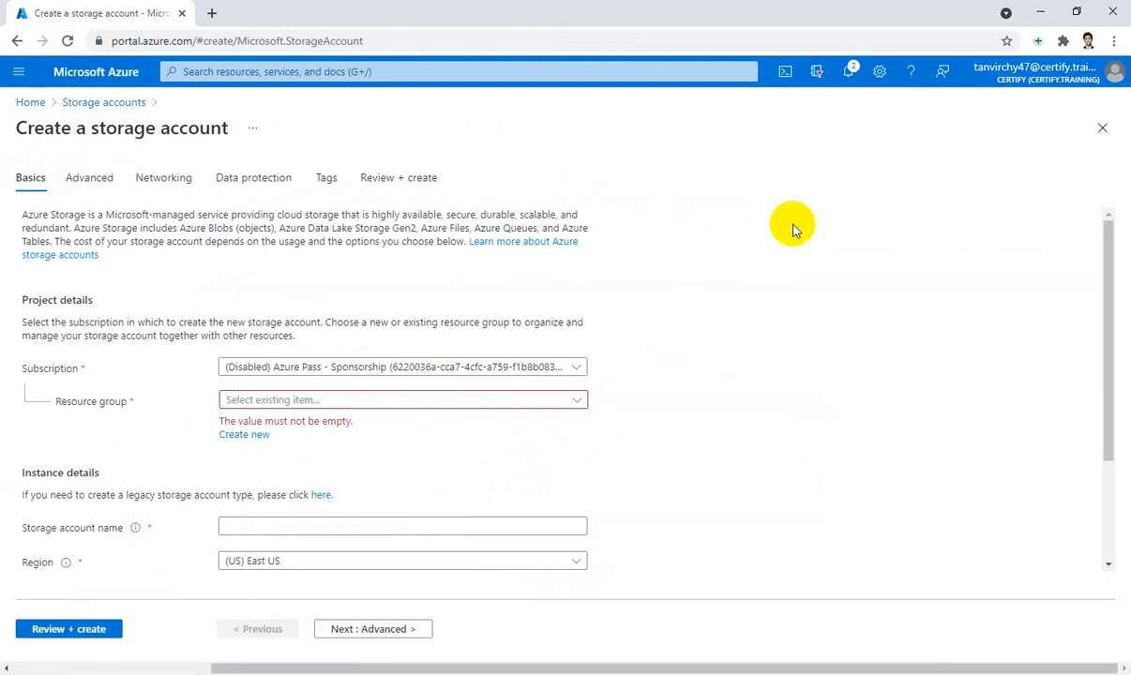
# Step: Assign the storage account to the Azure Pass - Sponsorship subscription that is not disabled and the AZ_Fundamental resource group
pyautogui.click(410, 369)
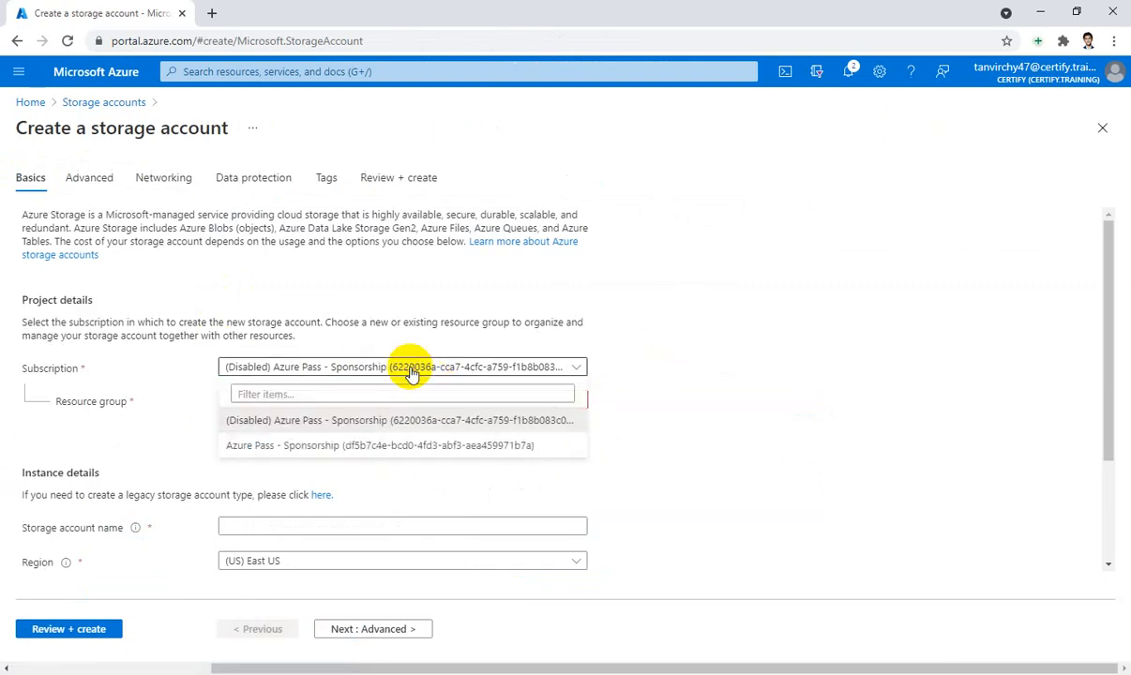
pyautogui.click(366, 444)
pyautogui.scroll(-2, 480, 368)
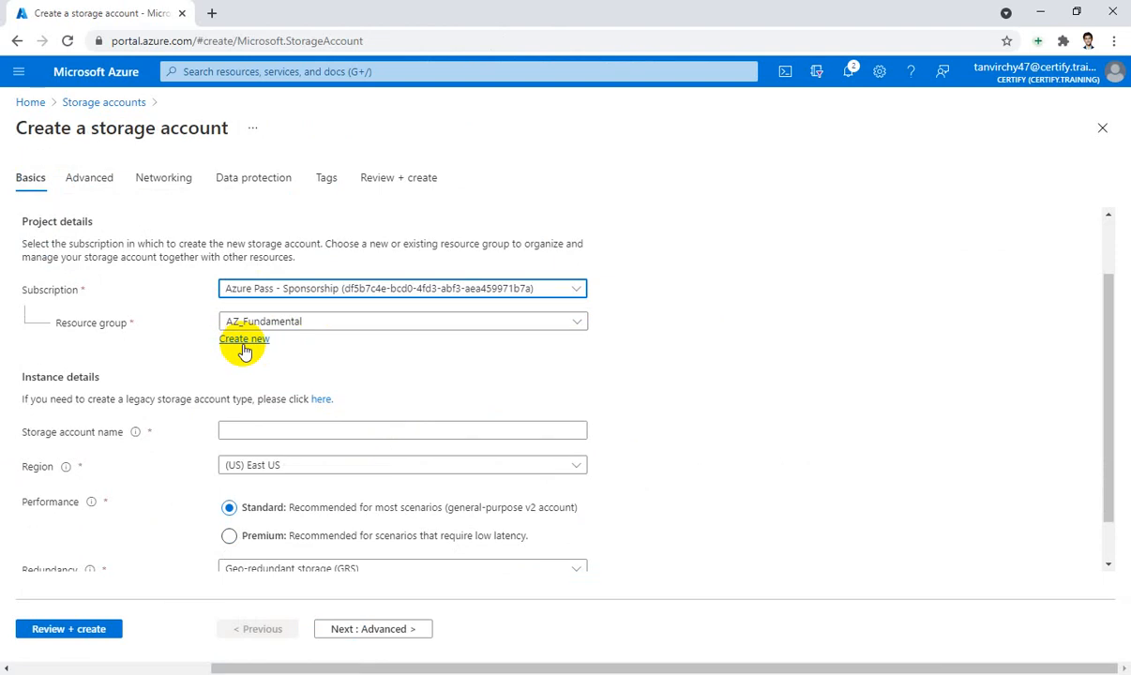
pyautogui.click(365, 325)
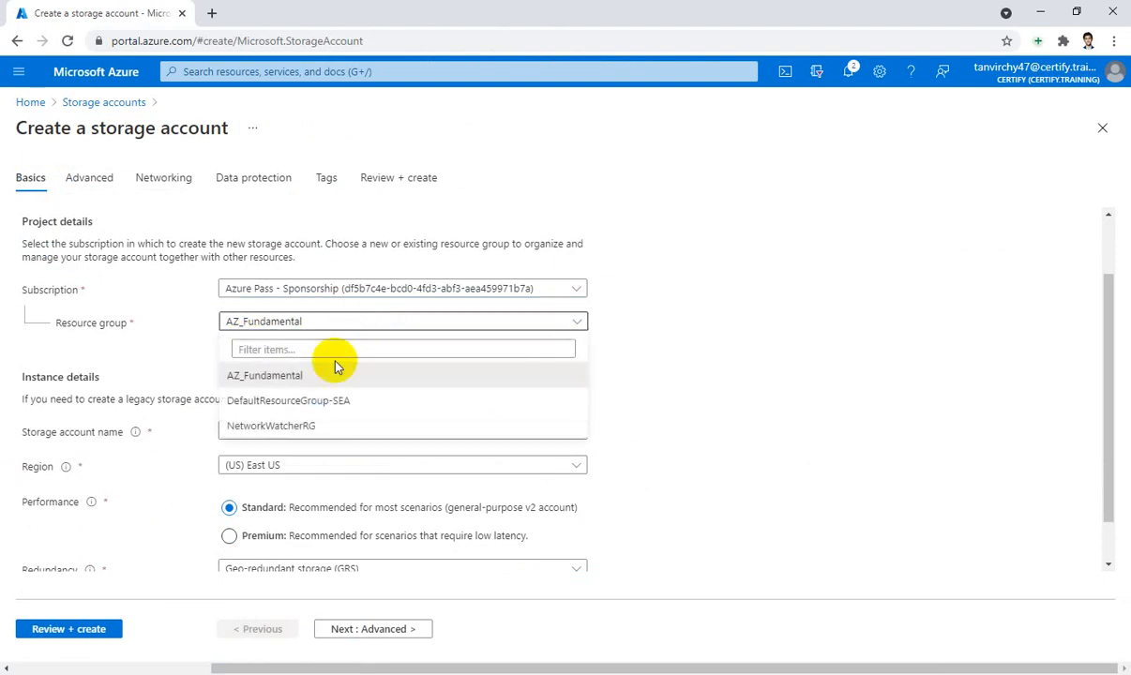
pyautogui.click(281, 378)
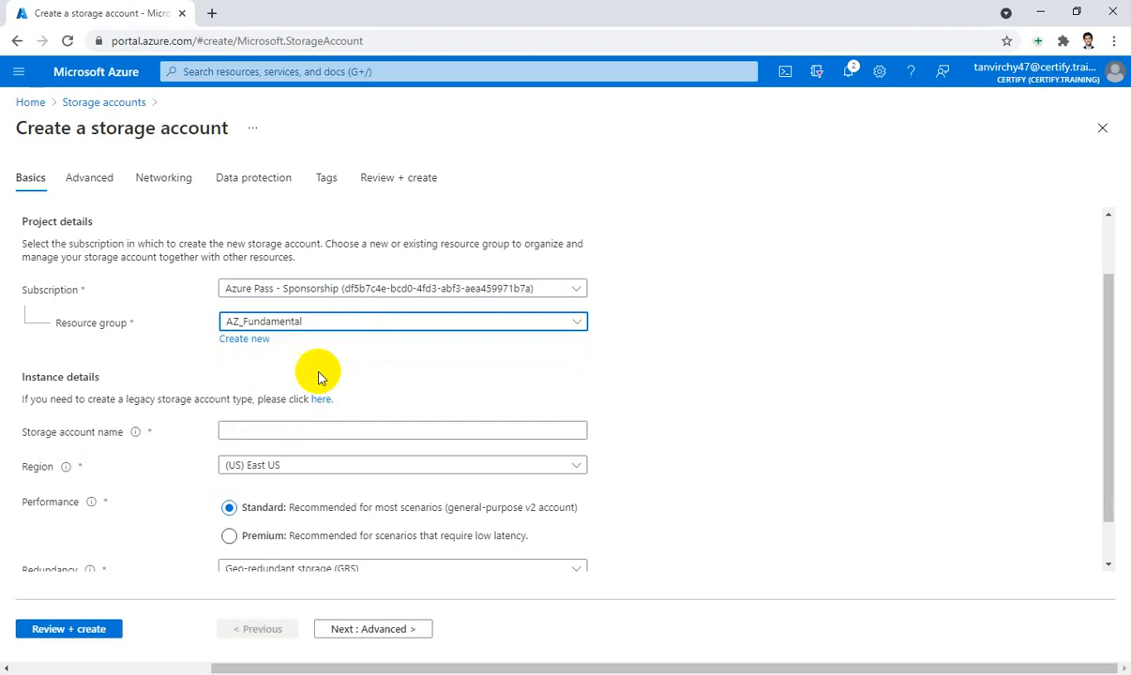
# Step: Name the storage account storageaccountx1
pyautogui.scroll(-1, 451, 357)
pyautogui.click(450, 377)
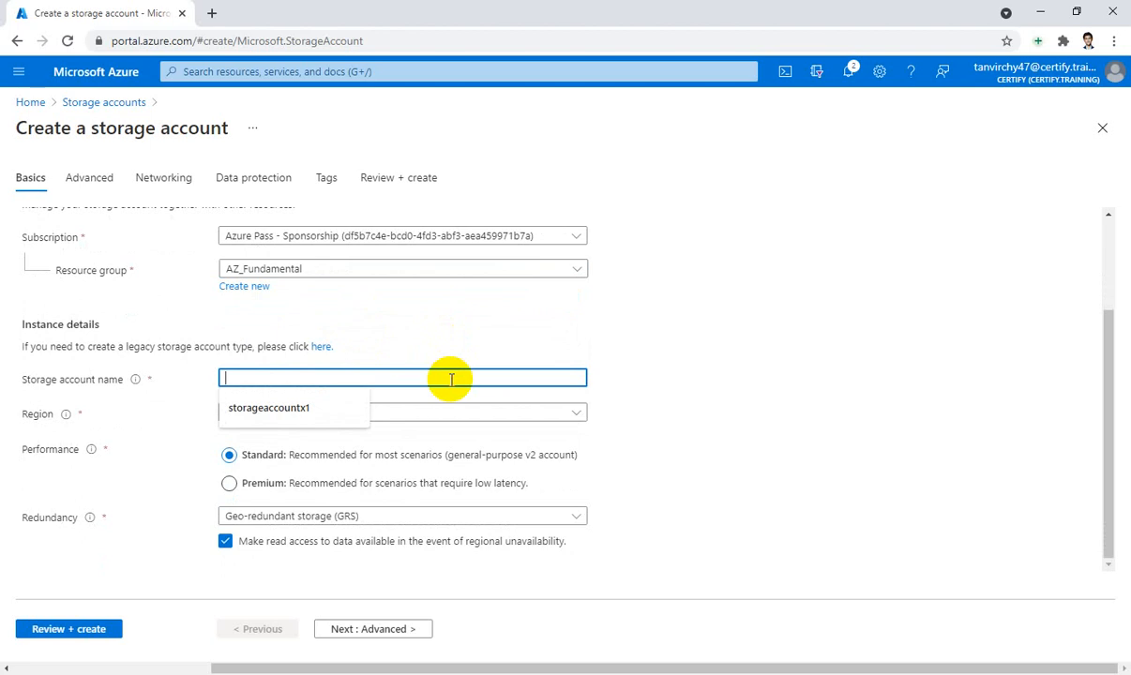
pyautogui.click(239, 409)
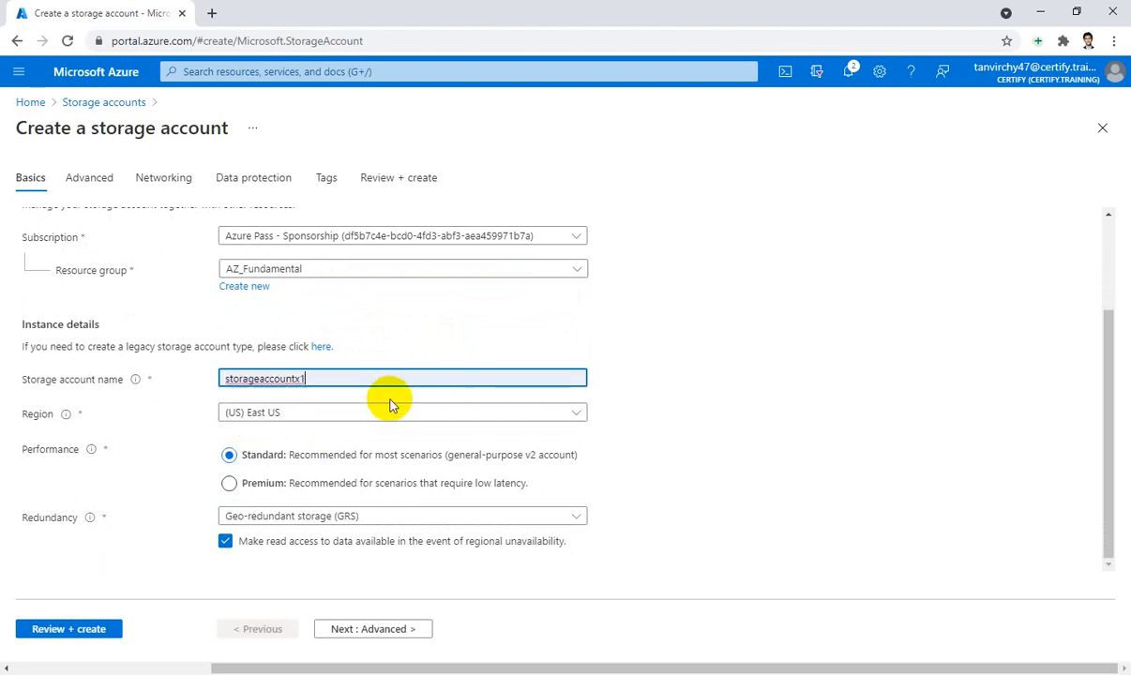
# Step: Set the storage account's region to (Asia Pacific) Southeast Asia
pyautogui.click(494, 415)
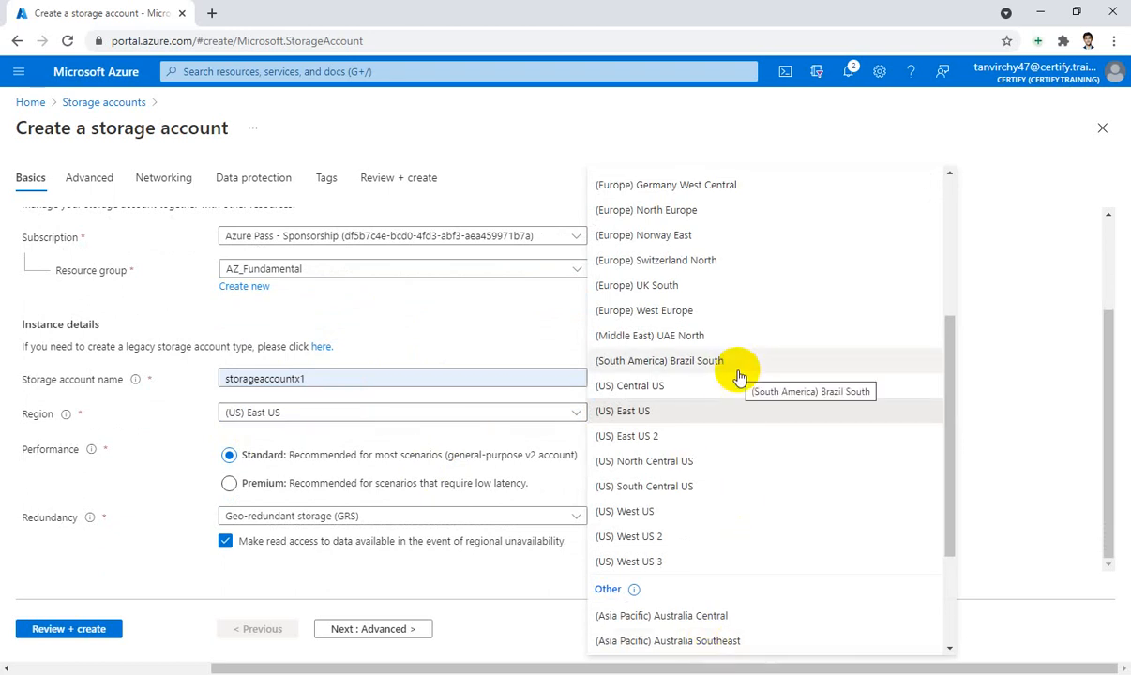
pyautogui.scroll(-1, 740, 377)
pyautogui.scroll(-1, 740, 378)
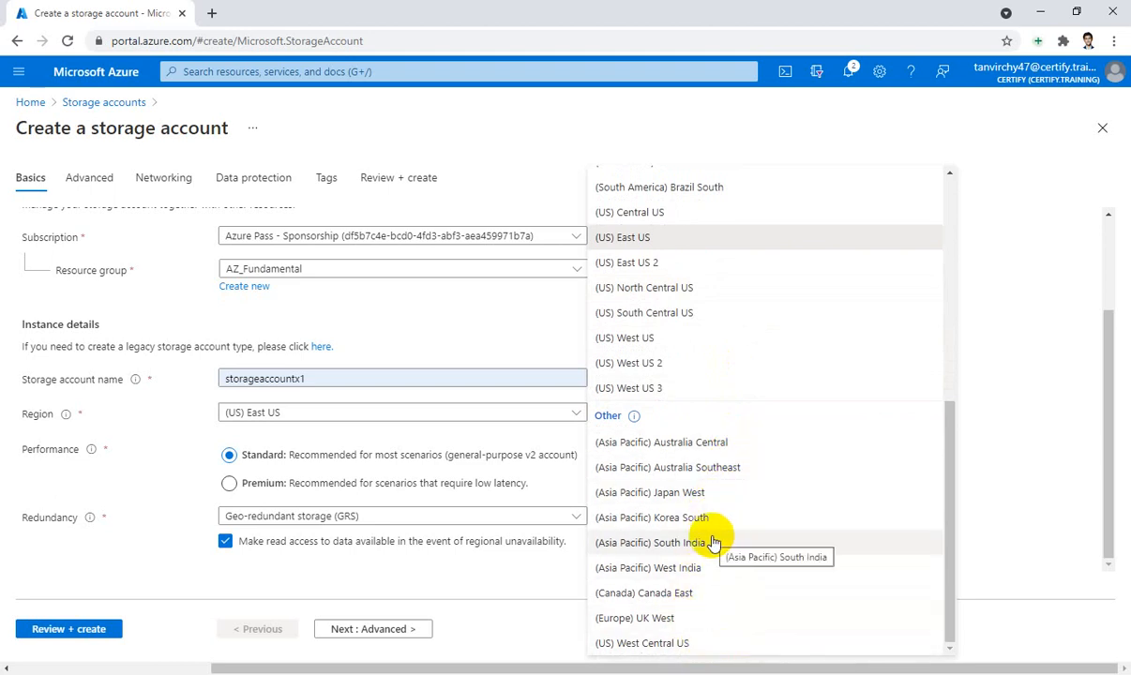
pyautogui.scroll(5, 713, 543)
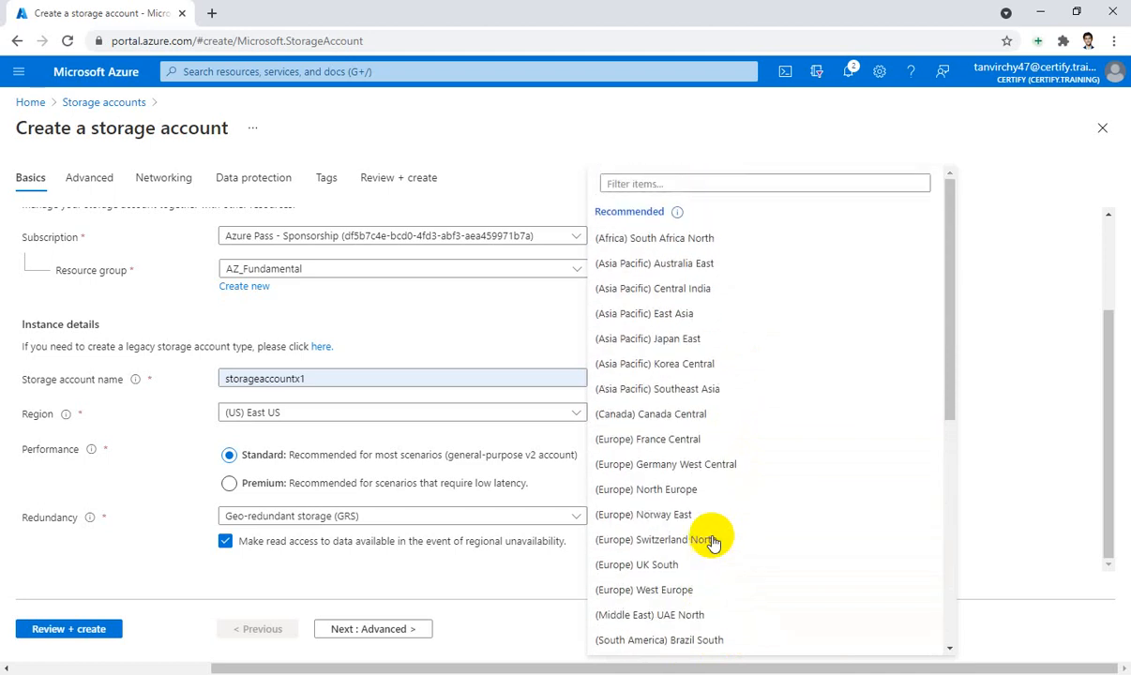
pyautogui.click(725, 173)
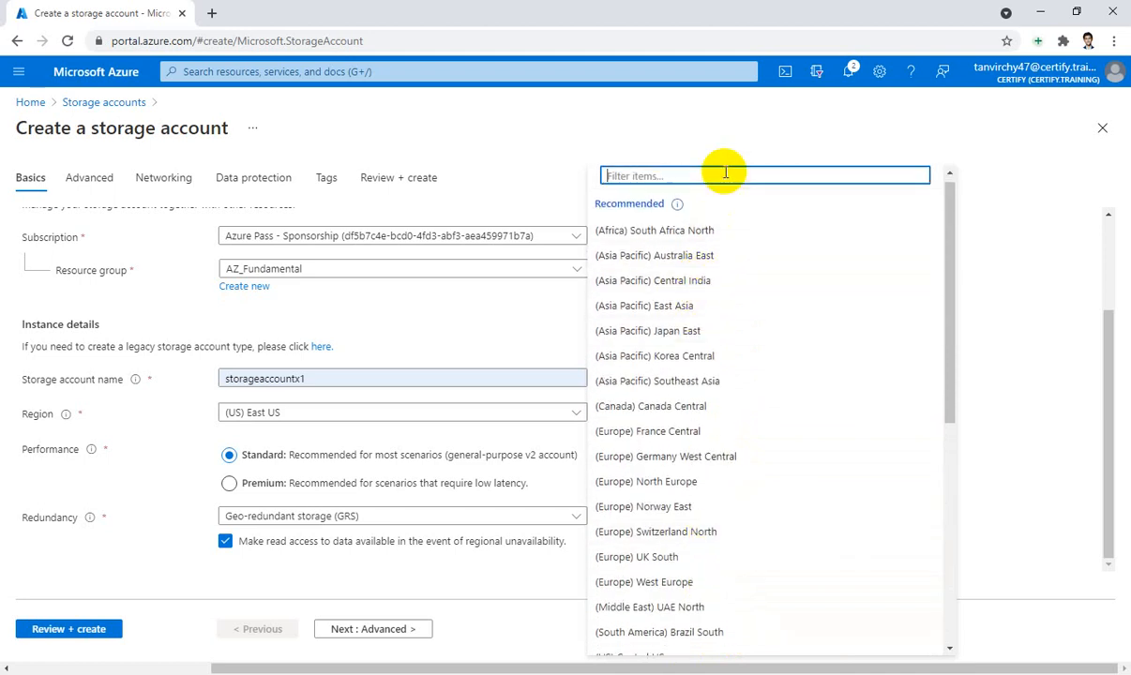
pyautogui.write('south')
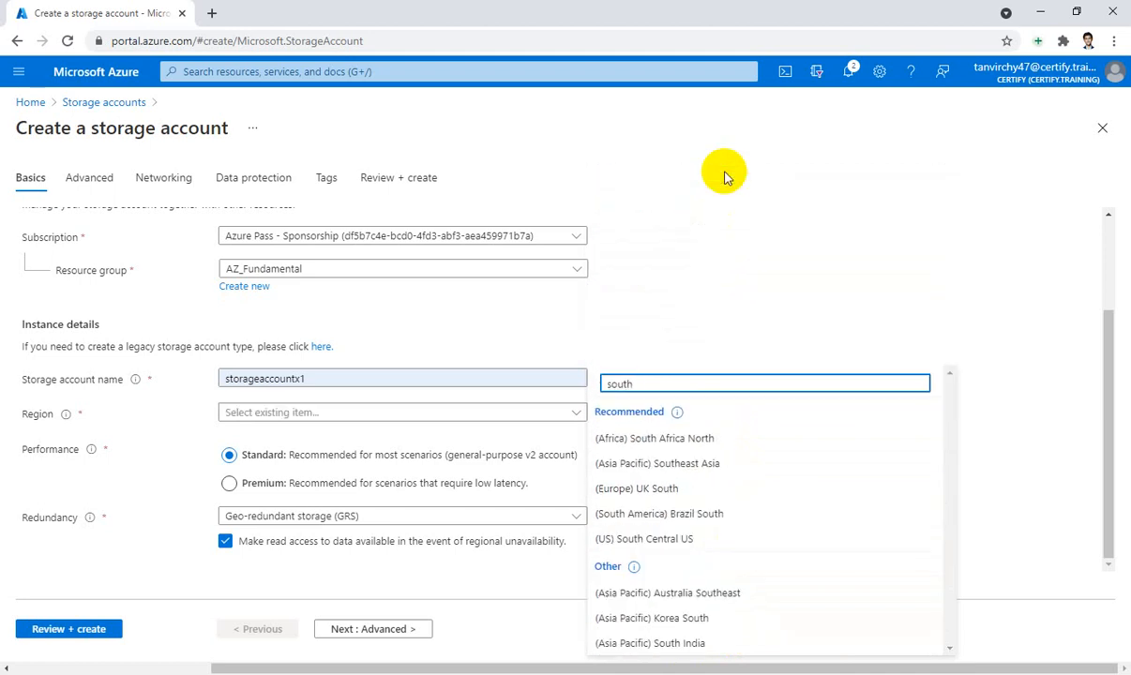
pyautogui.write('ea')
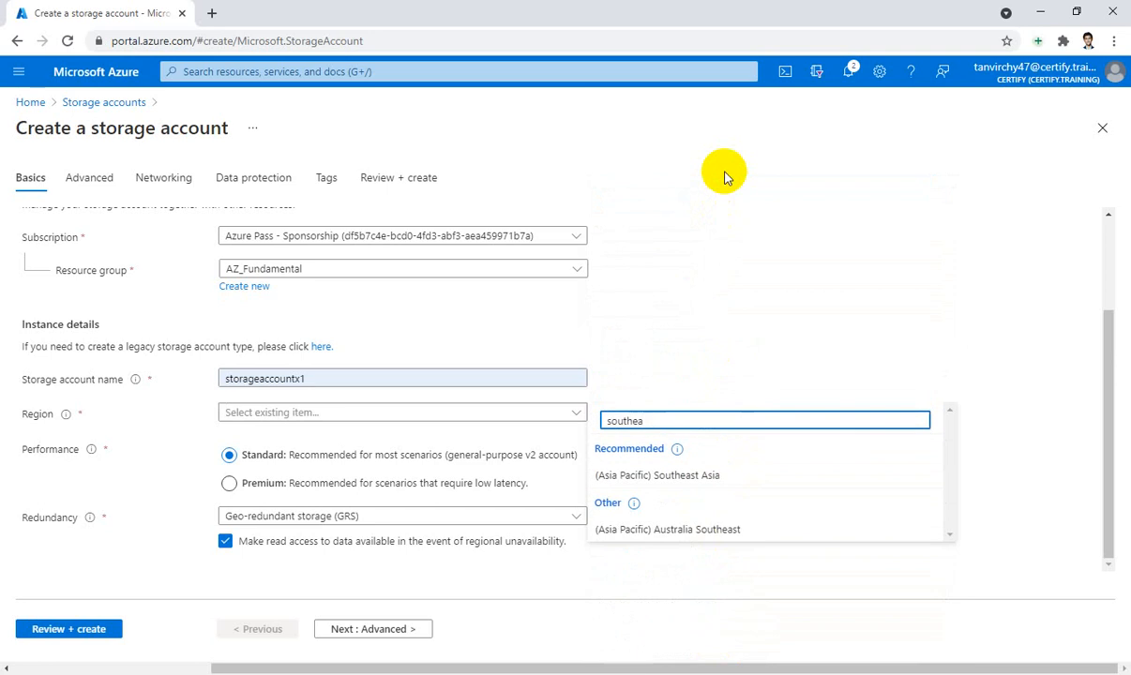
pyautogui.click(681, 479)
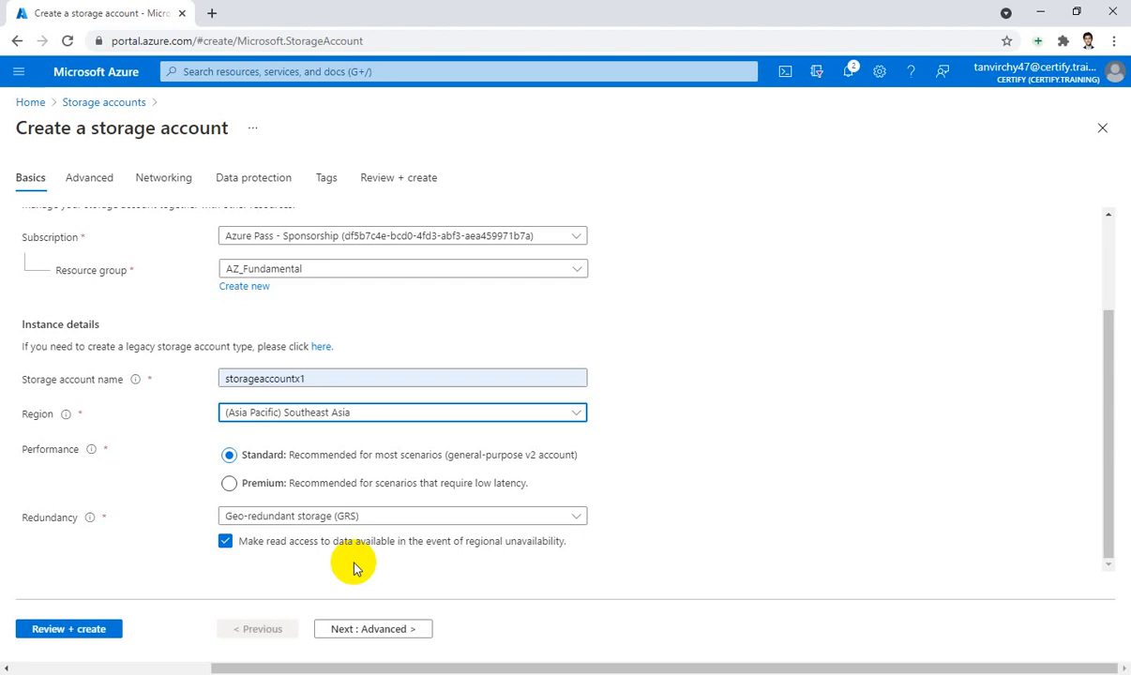
# Step: Review the security, Data Lake, blob and file options in the advanced settings, keep the defaults and continue to networking
pyautogui.click(380, 631)
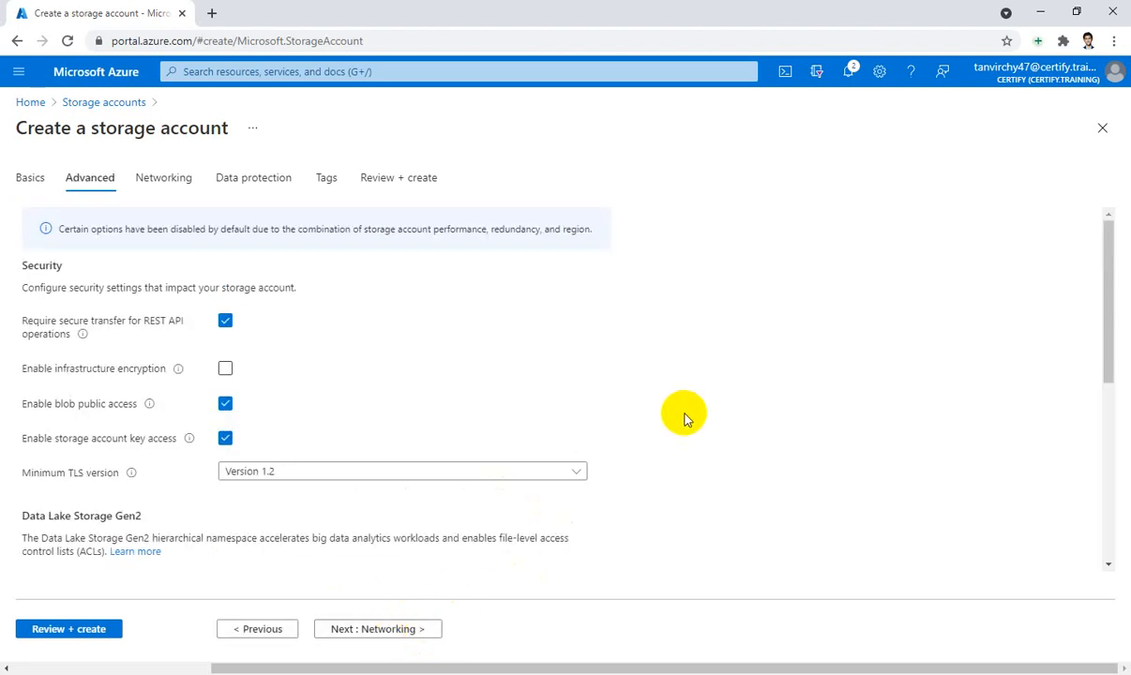
pyautogui.scroll(-2, 685, 417)
pyautogui.scroll(2, 214, 305)
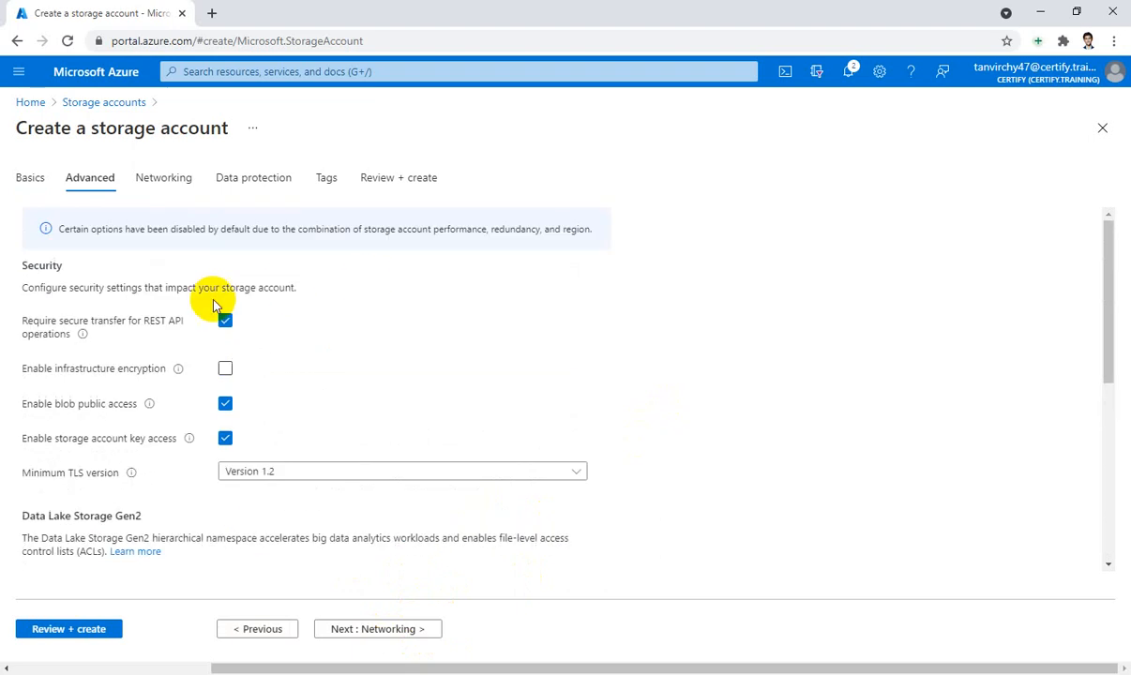
pyautogui.scroll(-1, 495, 357)
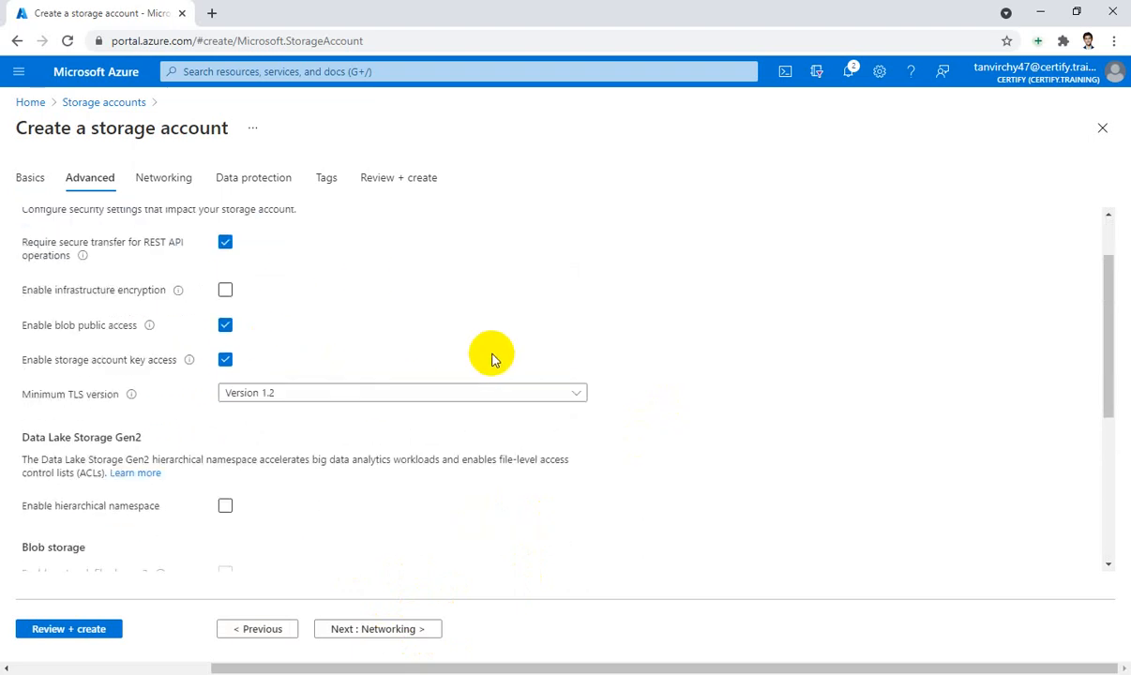
pyautogui.scroll(-2, 495, 359)
pyautogui.scroll(-1, 494, 359)
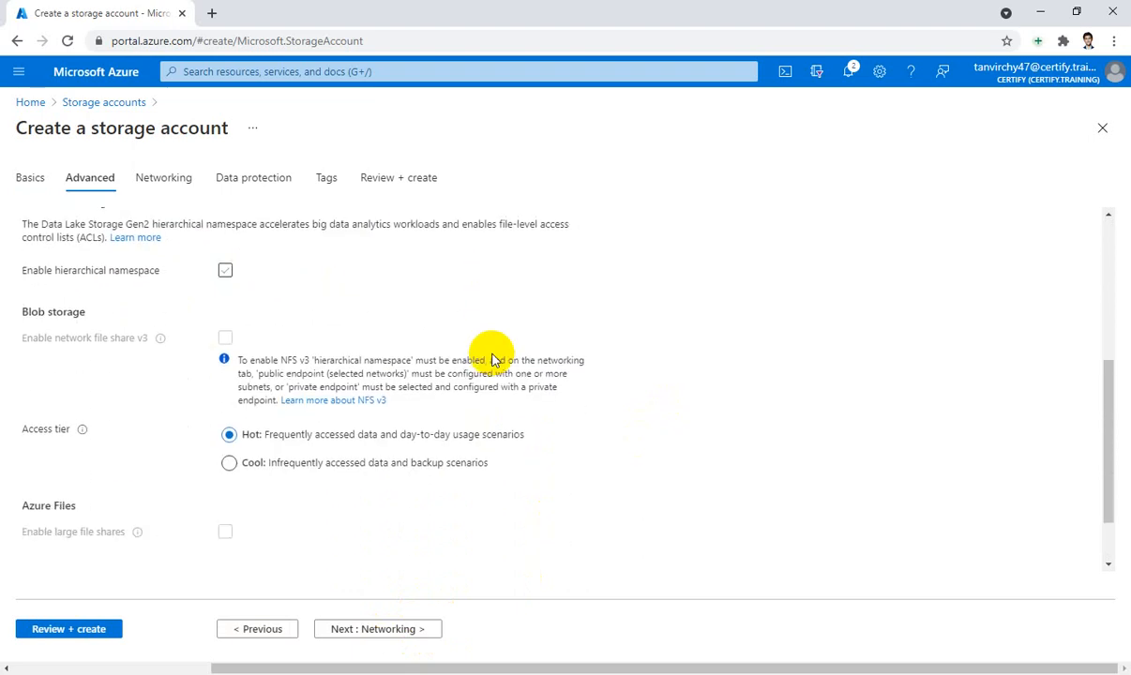
pyautogui.scroll(-1, 494, 359)
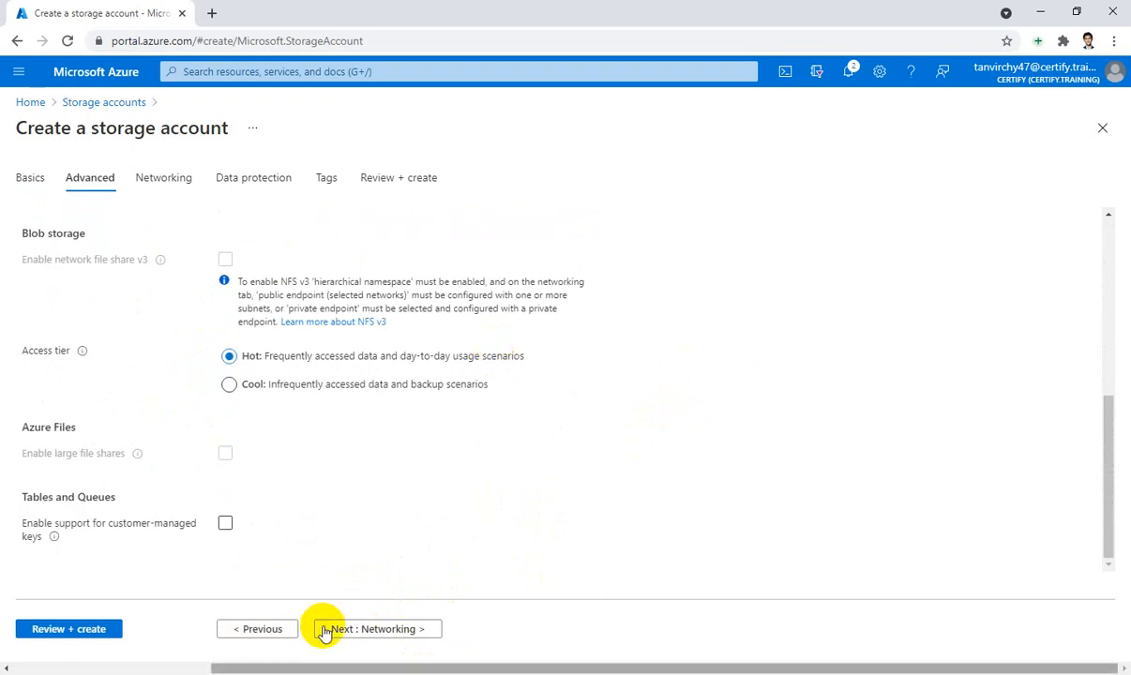
pyautogui.click(378, 630)
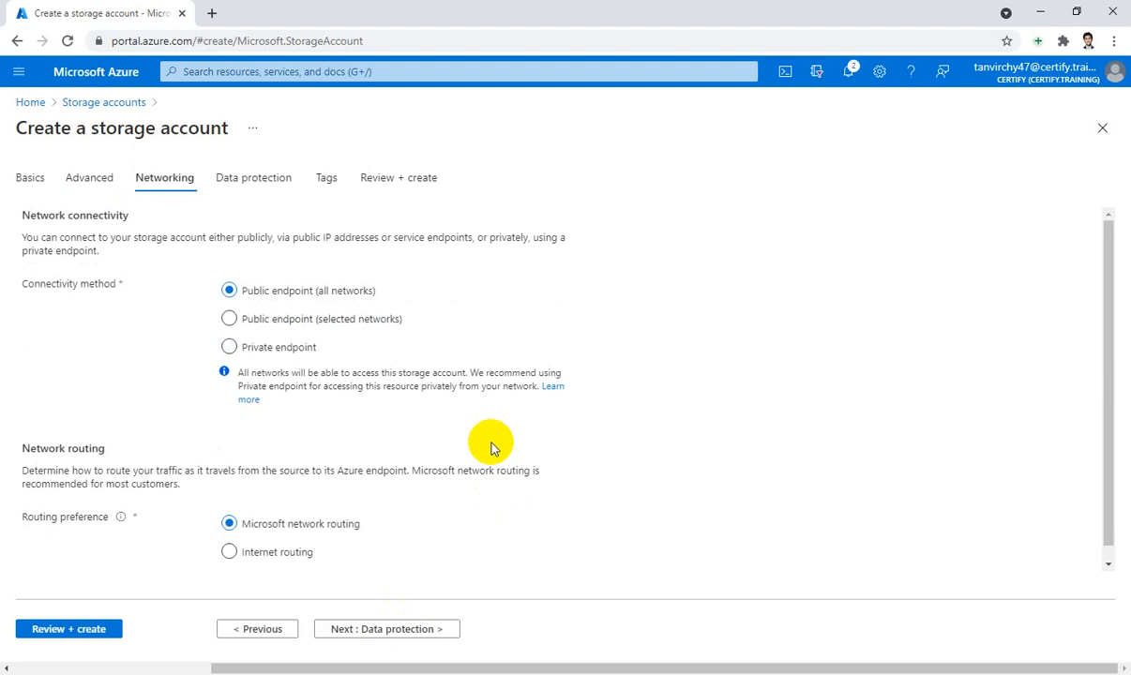
# Step: Keep the default networking and data protection settings, add no tags, and create the storage account
pyautogui.scroll(-1, 310, 530)
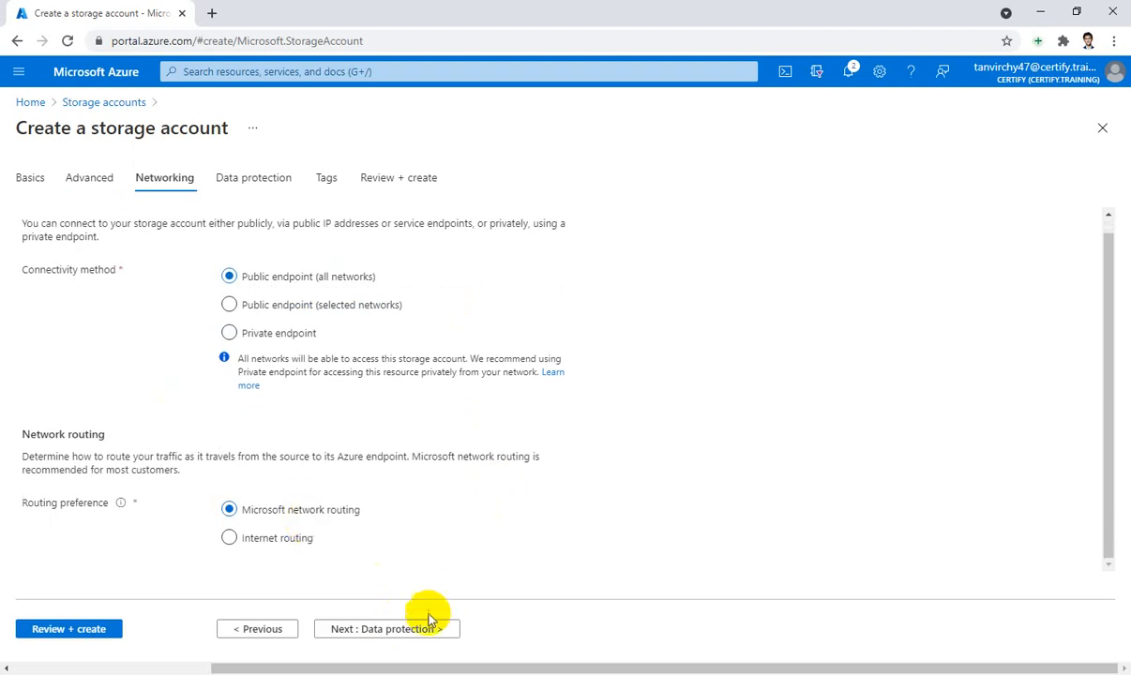
pyautogui.click(396, 633)
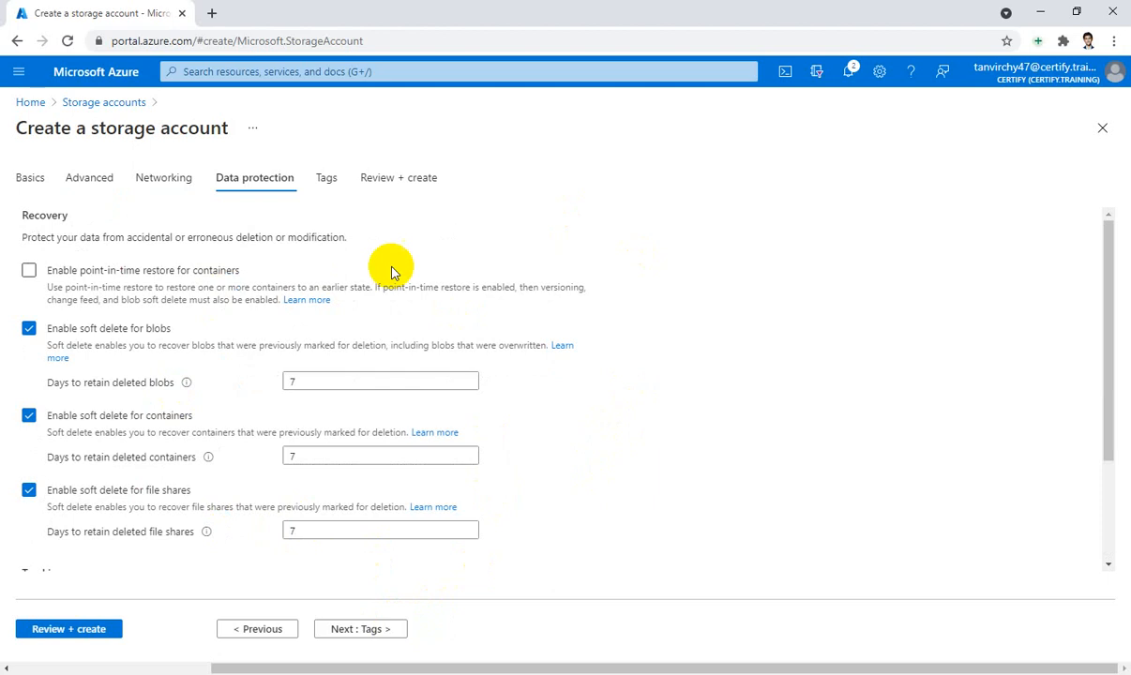
pyautogui.click(362, 634)
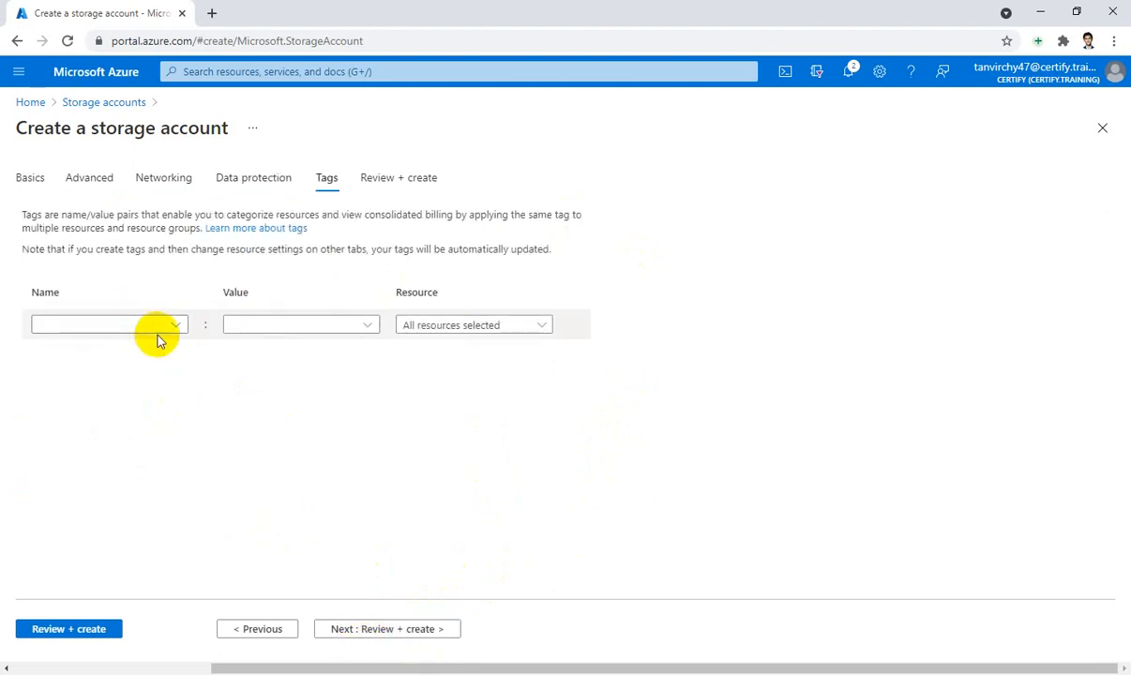
pyautogui.click(399, 636)
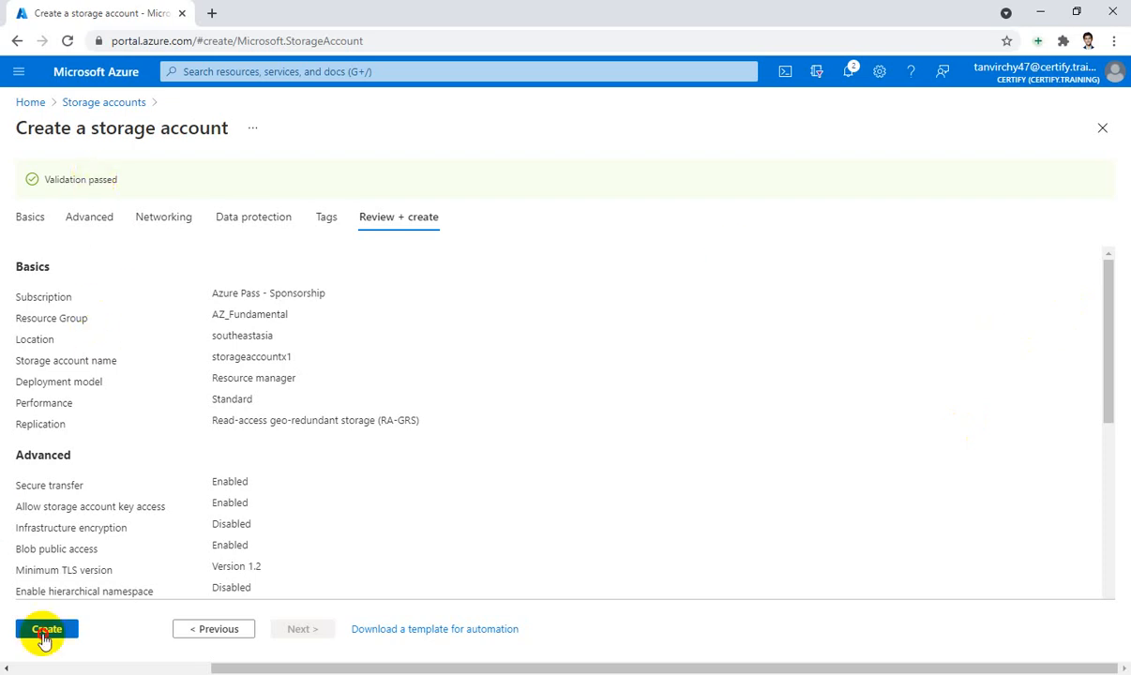
pyautogui.click(44, 632)
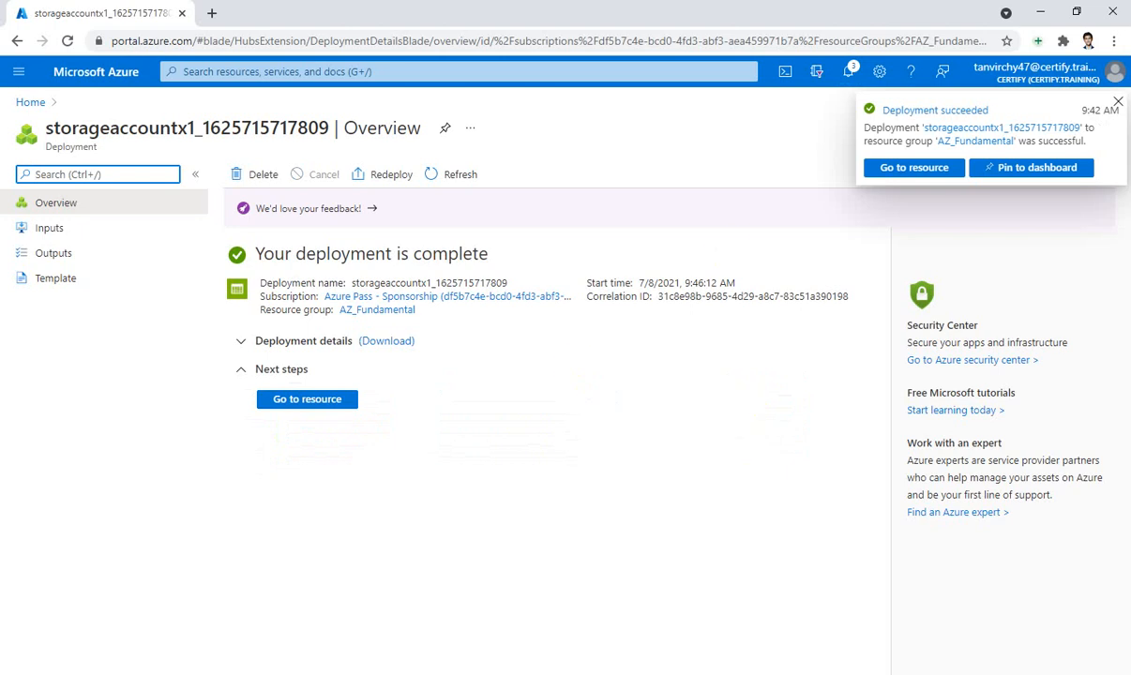
# Step: Open the overview of the newly deployed storage account
pyautogui.click(307, 400)
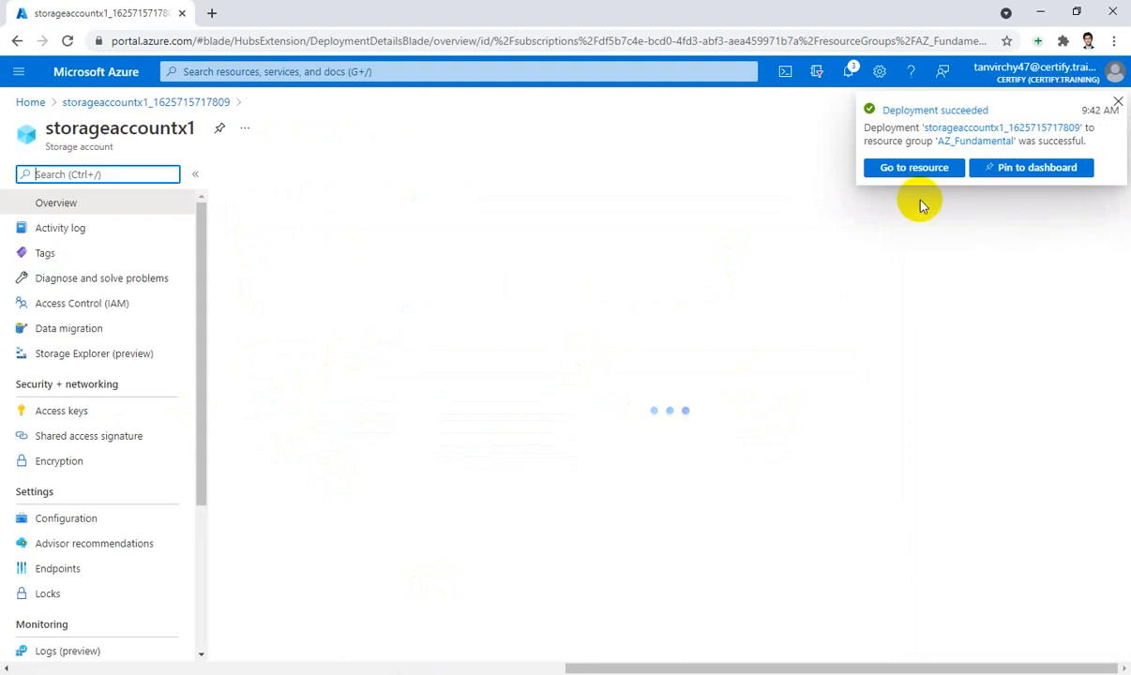
pyautogui.click(914, 168)
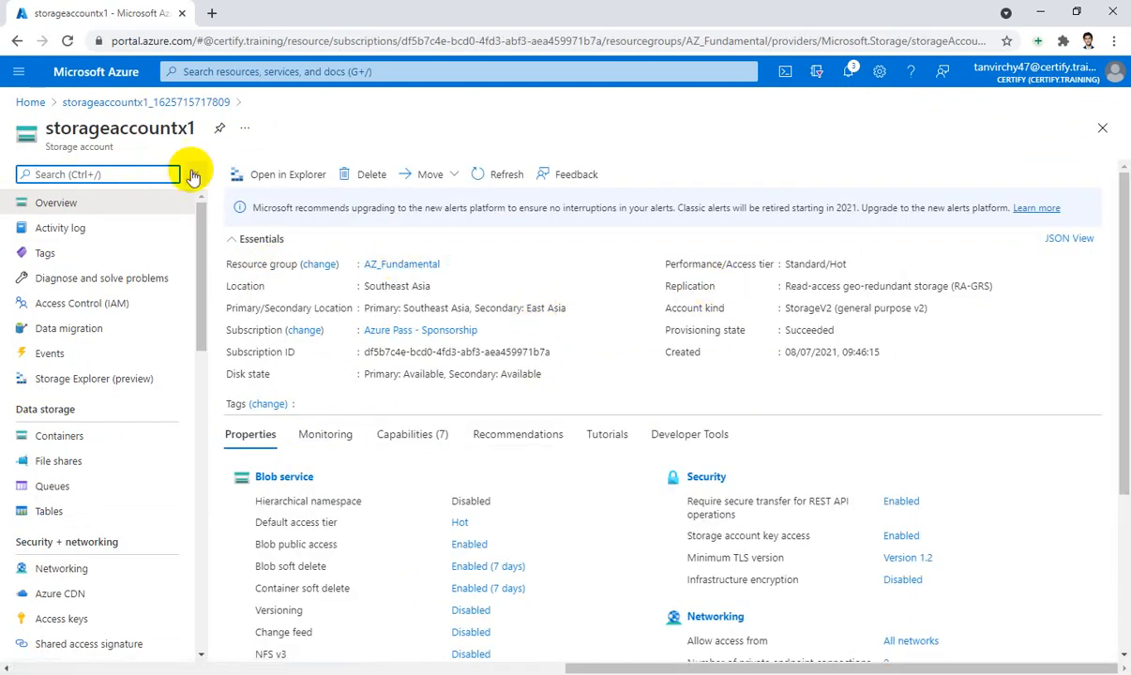
# Step: Reopen storageaccountx1 from the home page's recent resources and review its essentials and service properties
pyautogui.click(25, 103)
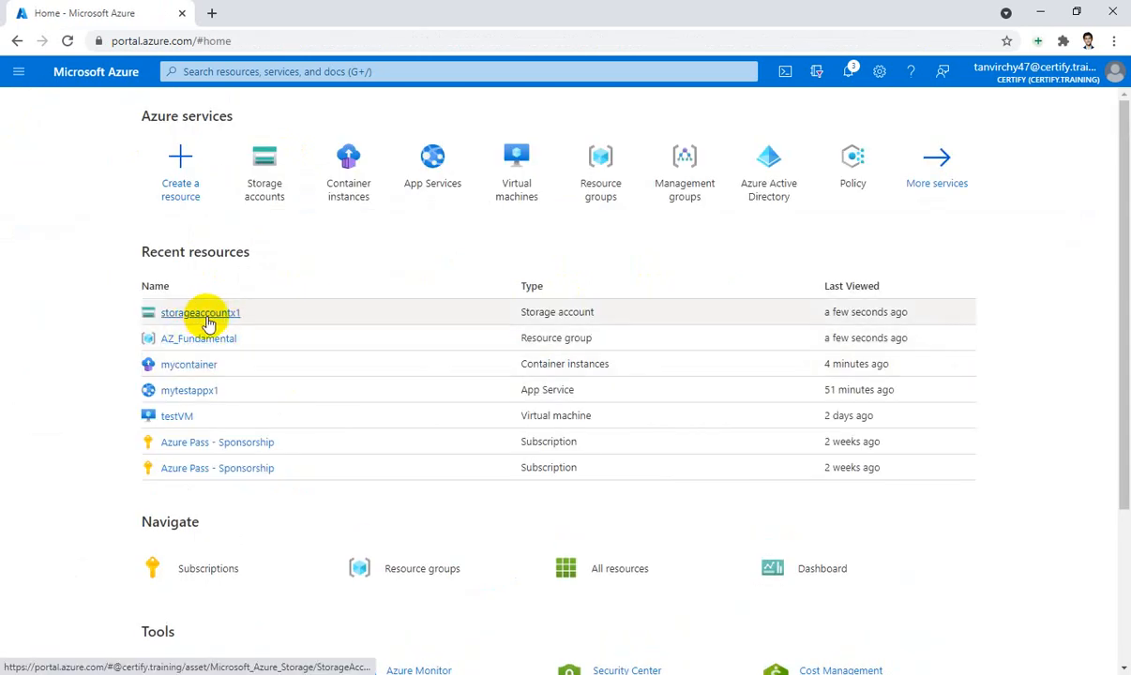
pyautogui.click(209, 314)
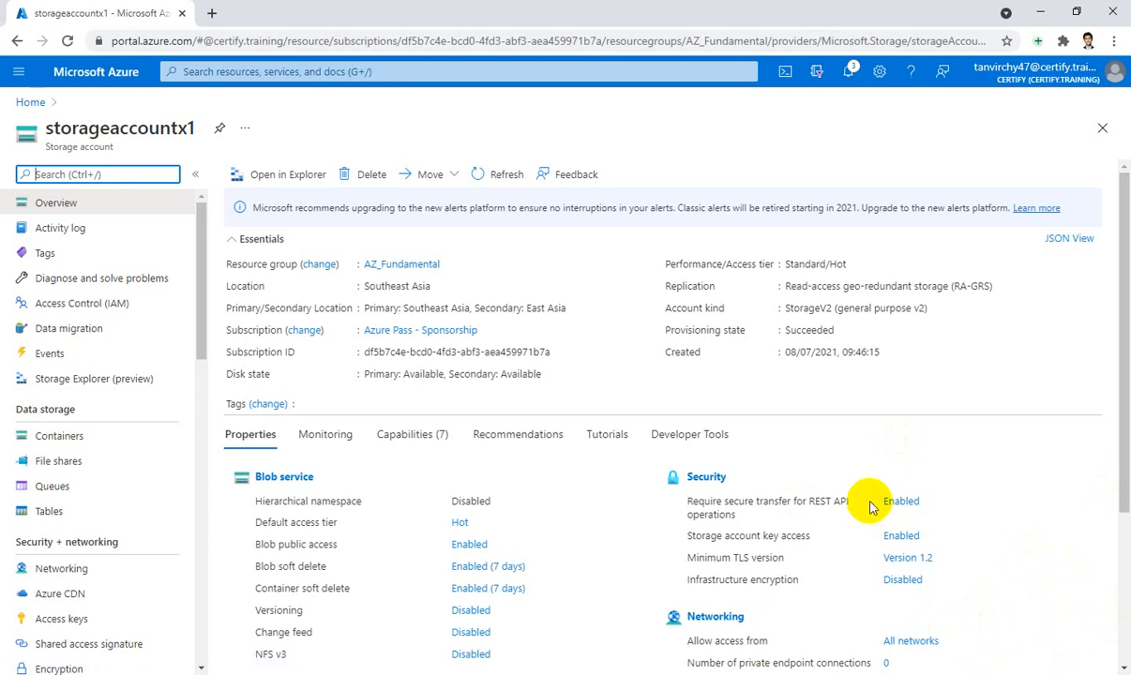
pyautogui.scroll(-2, 869, 507)
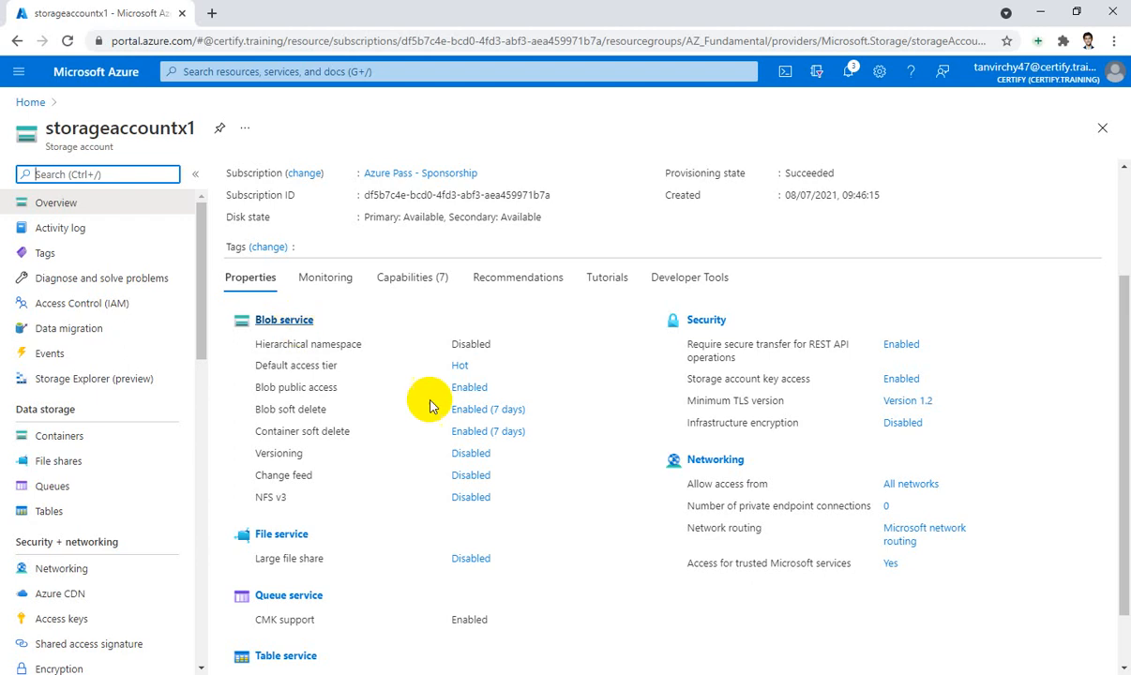
pyautogui.scroll(-1, 492, 434)
pyautogui.scroll(3, 493, 435)
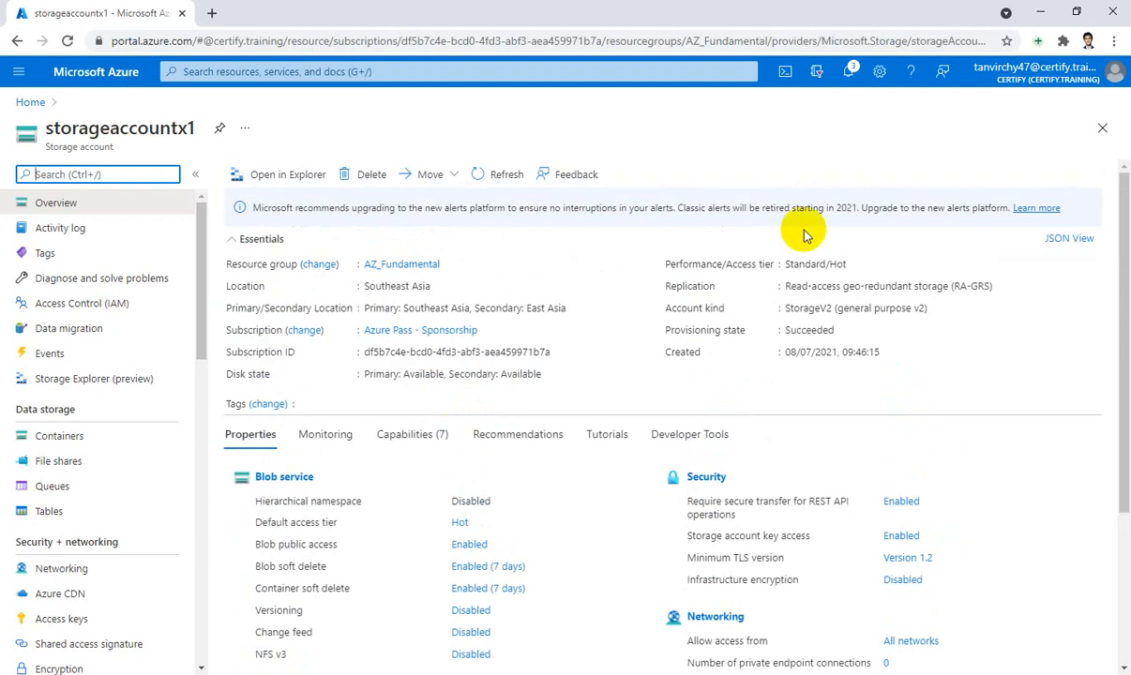
# Step: Create a blob container named container1 in storageaccountx1 with private access (no anonymous access)
pyautogui.scroll(-2, 751, 406)
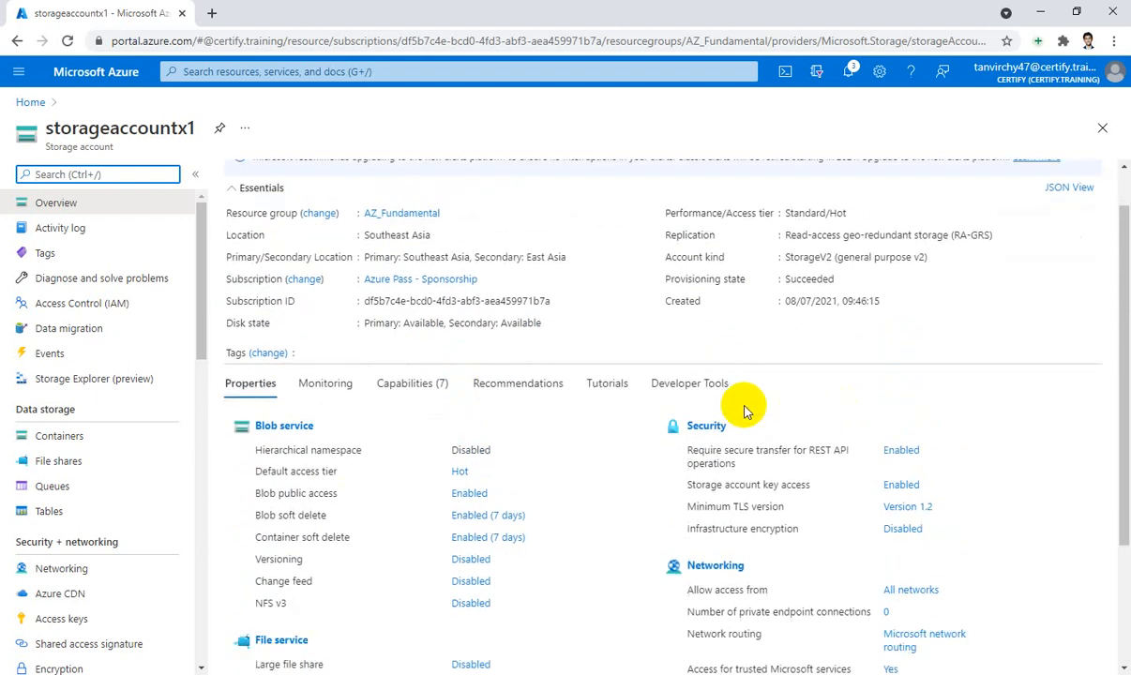
pyautogui.click(291, 324)
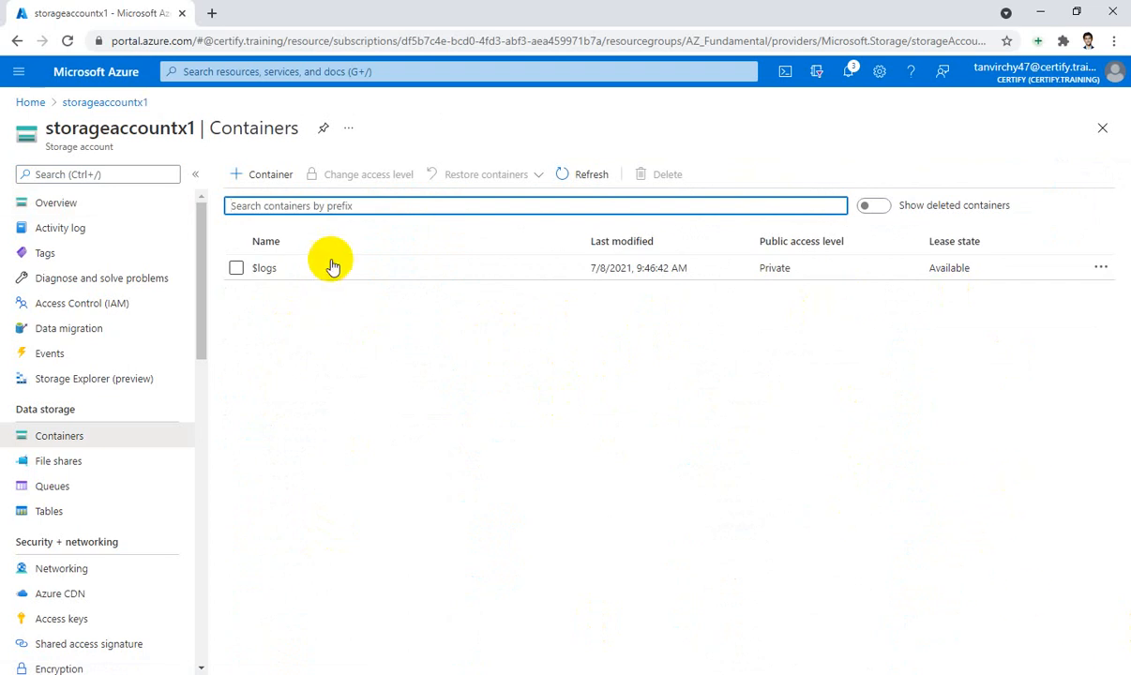
pyautogui.click(268, 182)
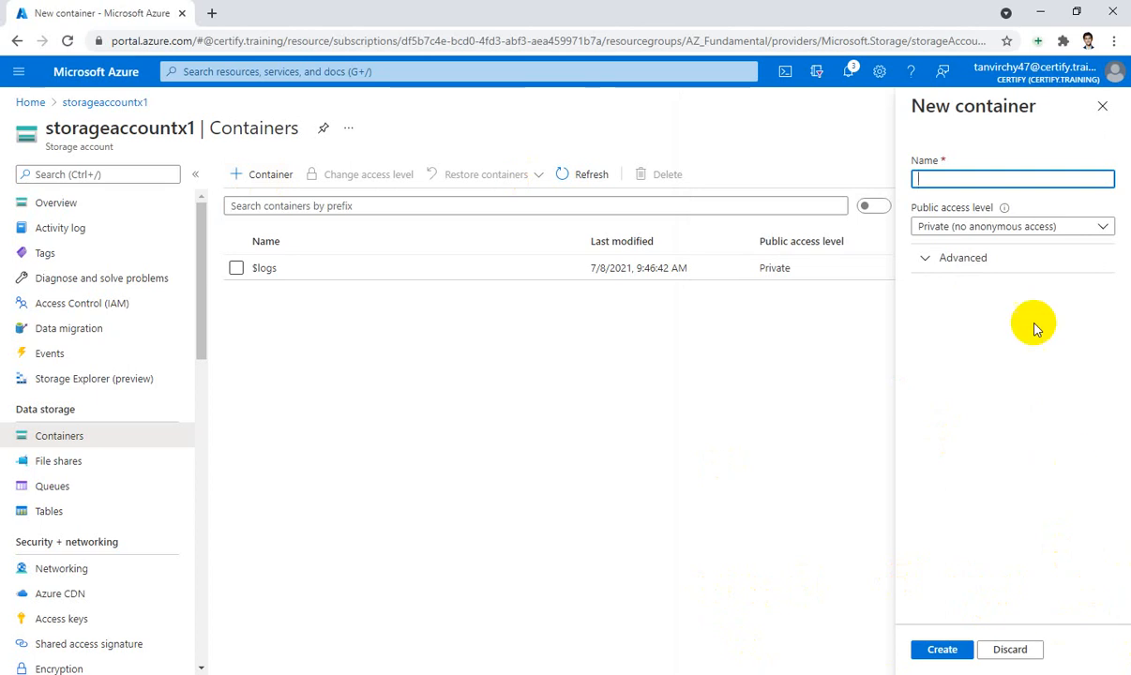
pyautogui.click(1036, 179)
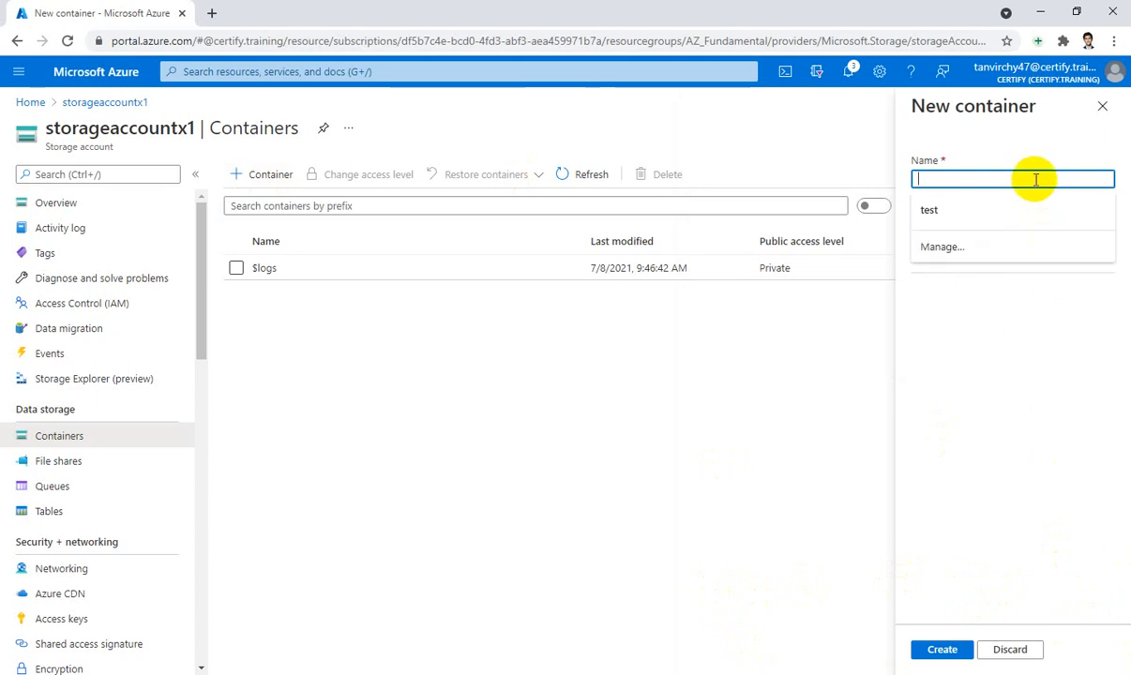
pyautogui.write('Container')
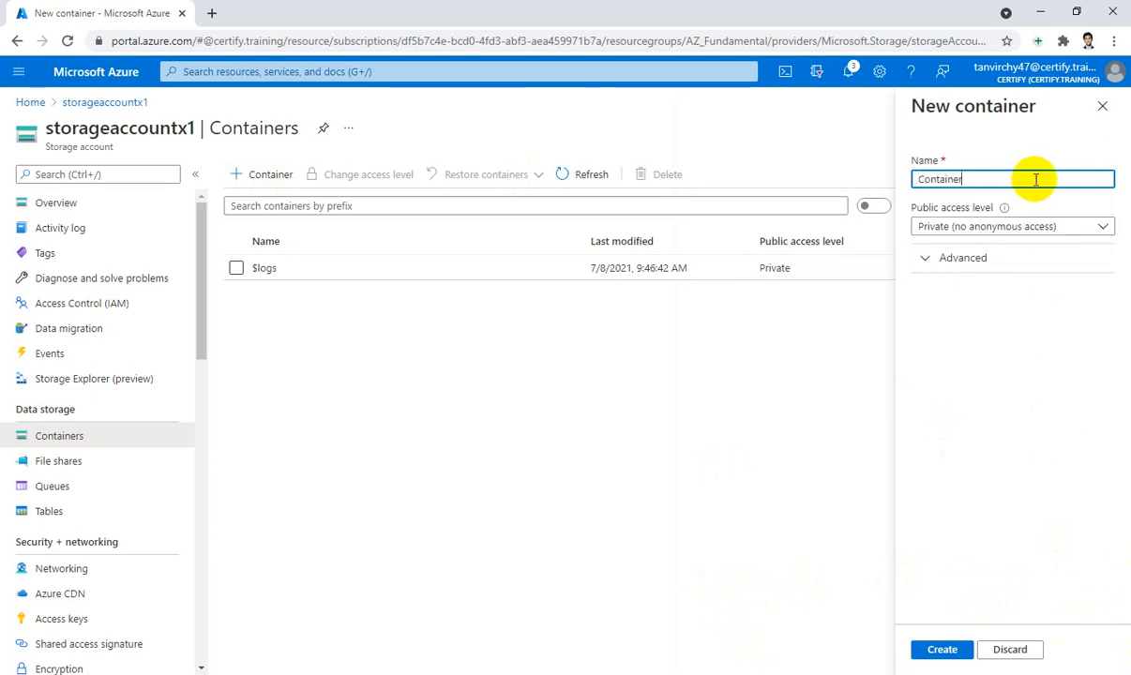
pyautogui.write('1')
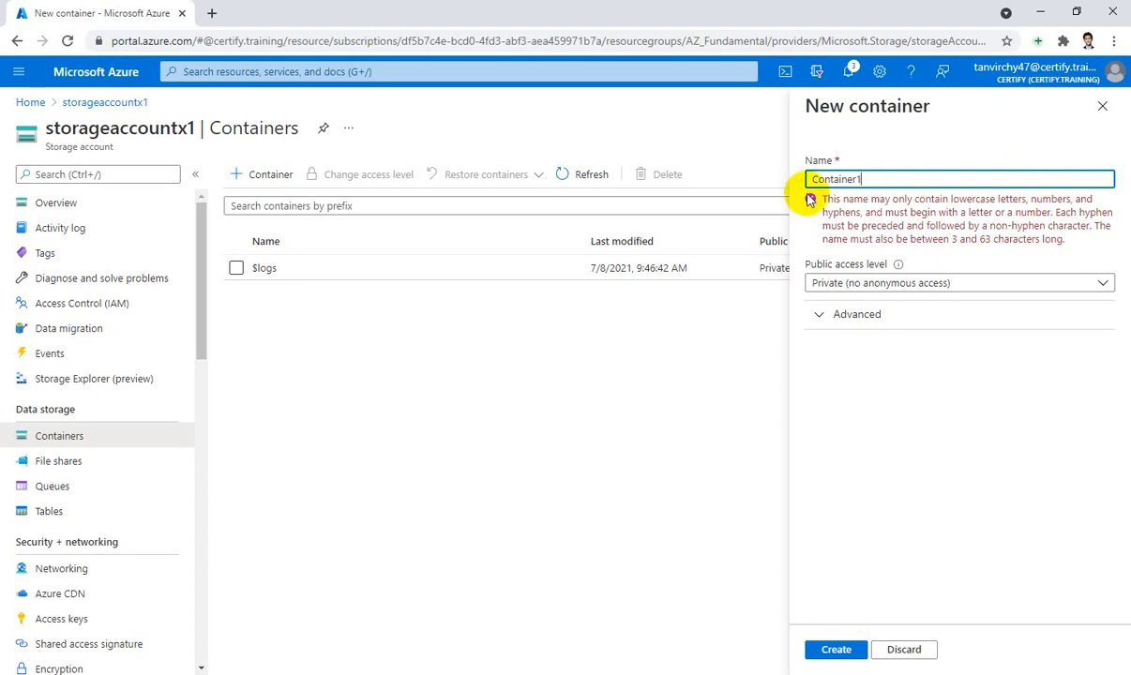
pyautogui.press('BackSpace')
pyautogui.write('c')
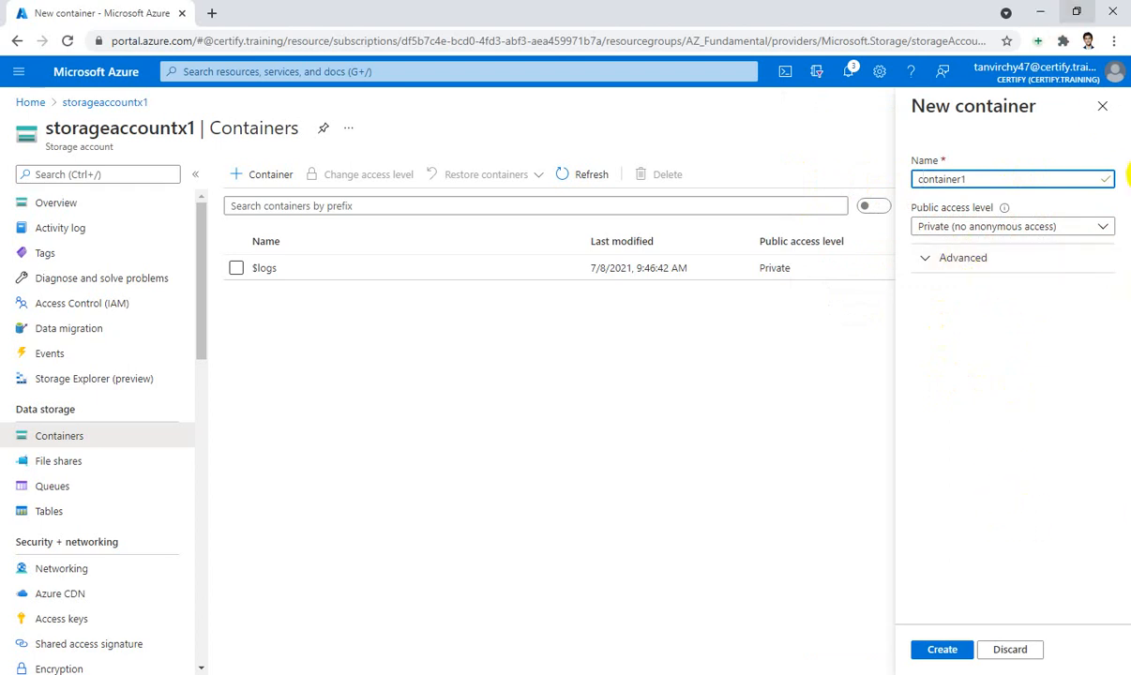
pyautogui.click(944, 651)
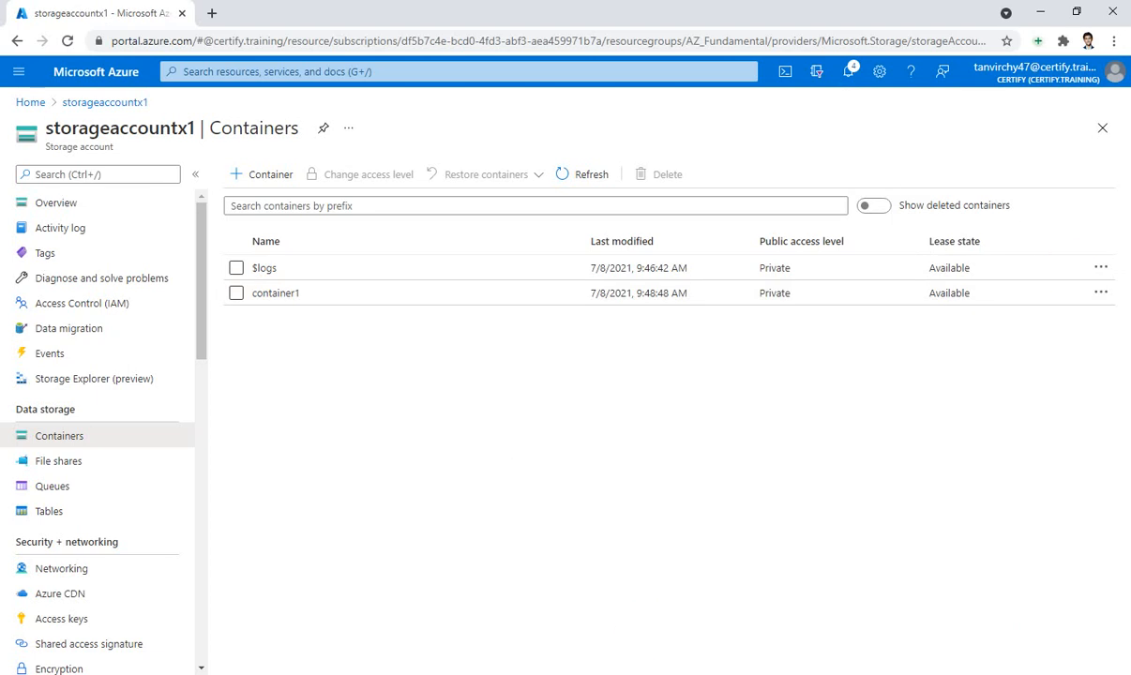
# Step: Upload the image road-1072823__340.jpg from the Downloads folder to container1, and close the upload form
pyautogui.click(298, 297)
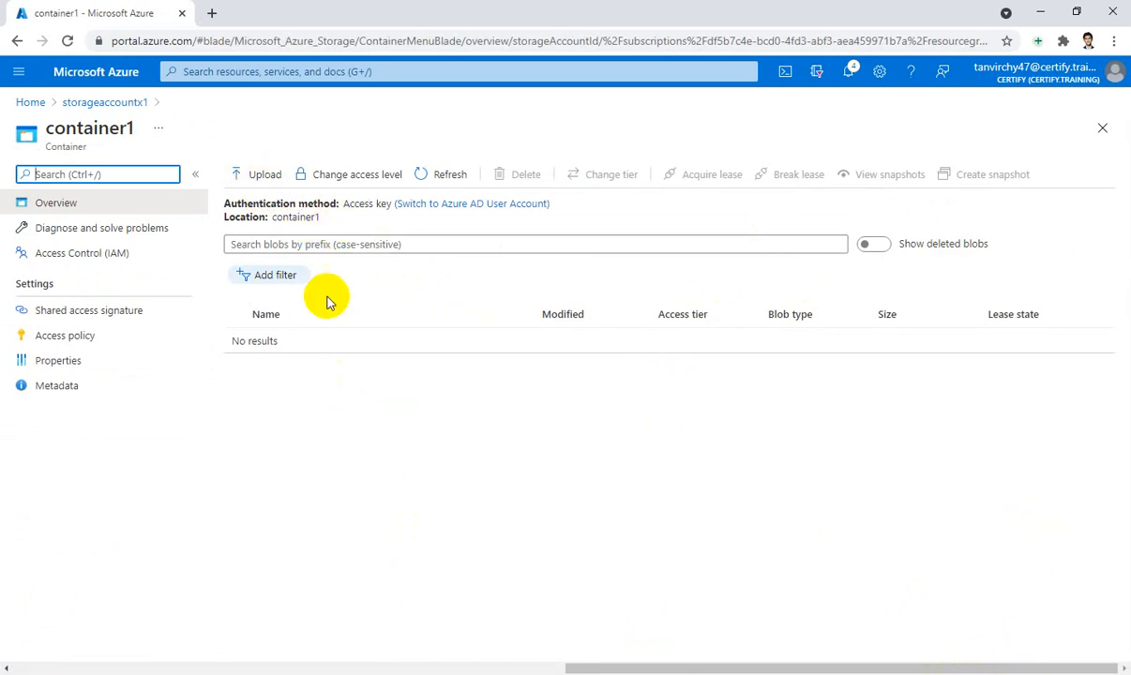
pyautogui.click(260, 189)
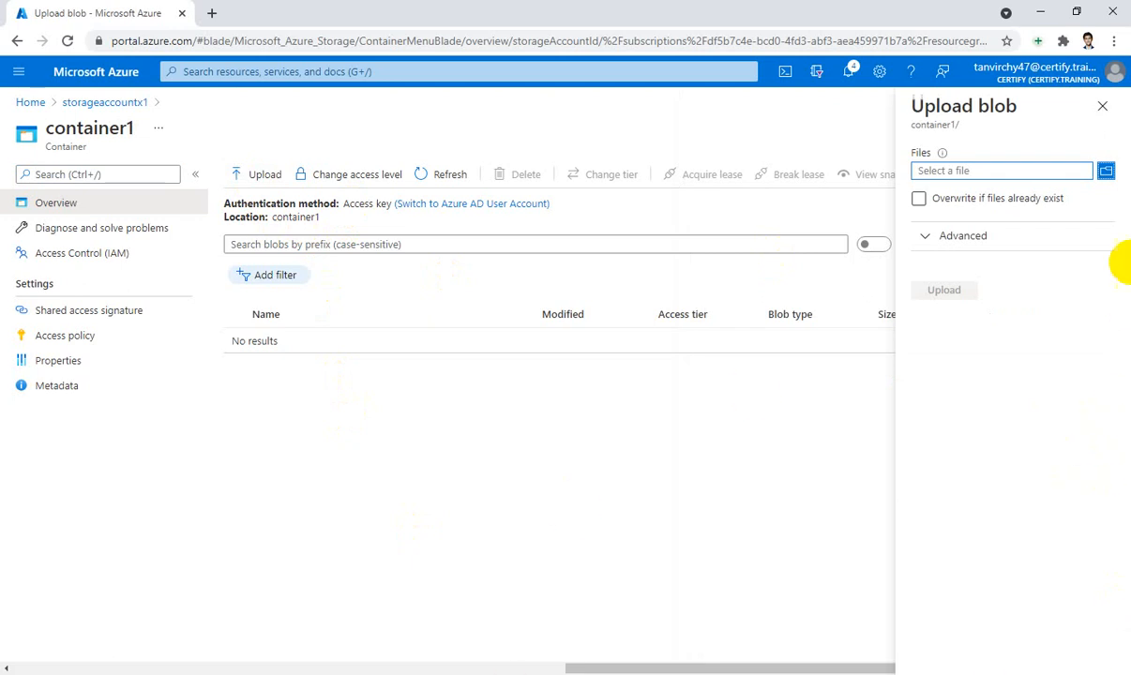
pyautogui.click(1106, 174)
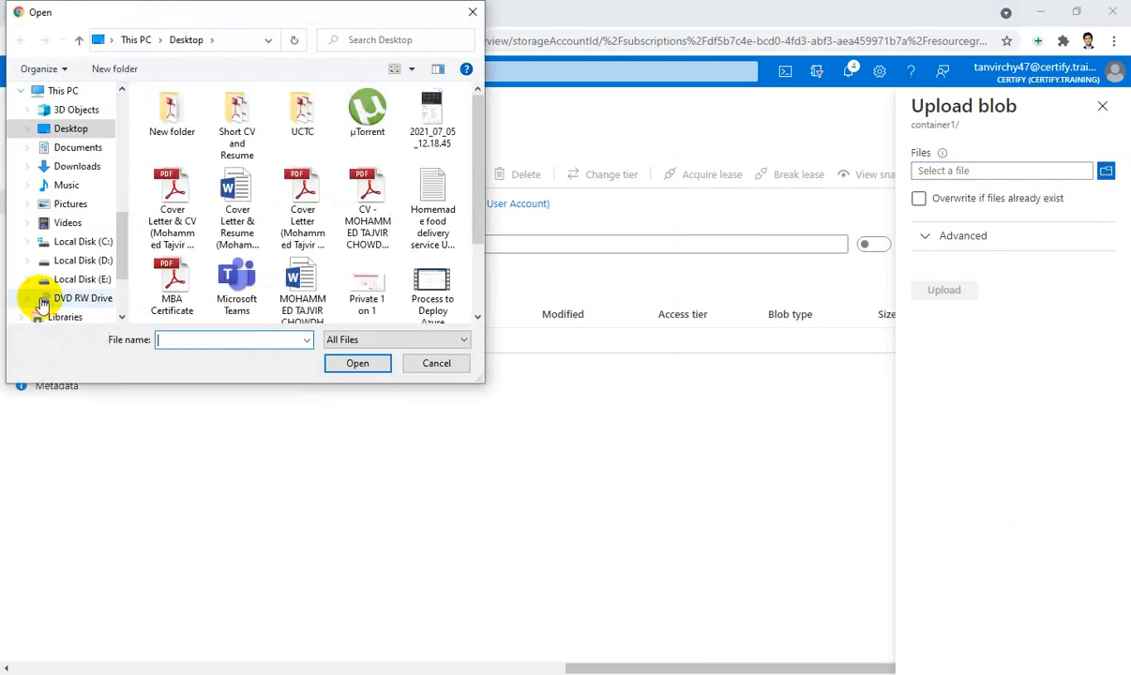
pyautogui.click(75, 150)
pyautogui.click(80, 167)
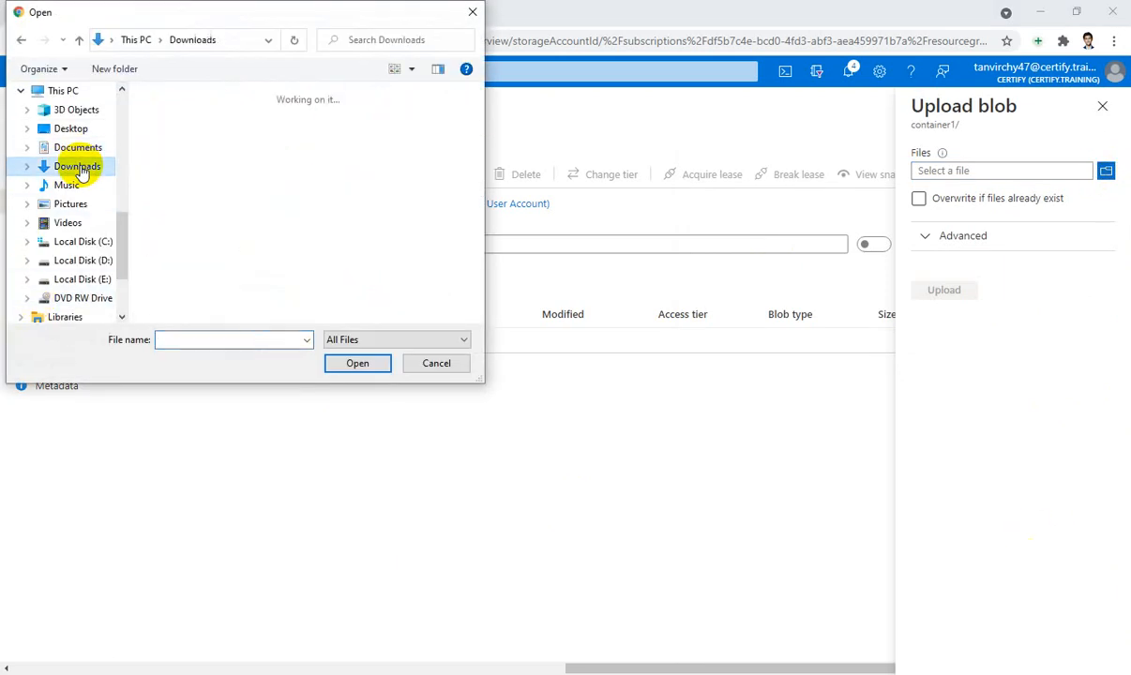
pyautogui.click(173, 160)
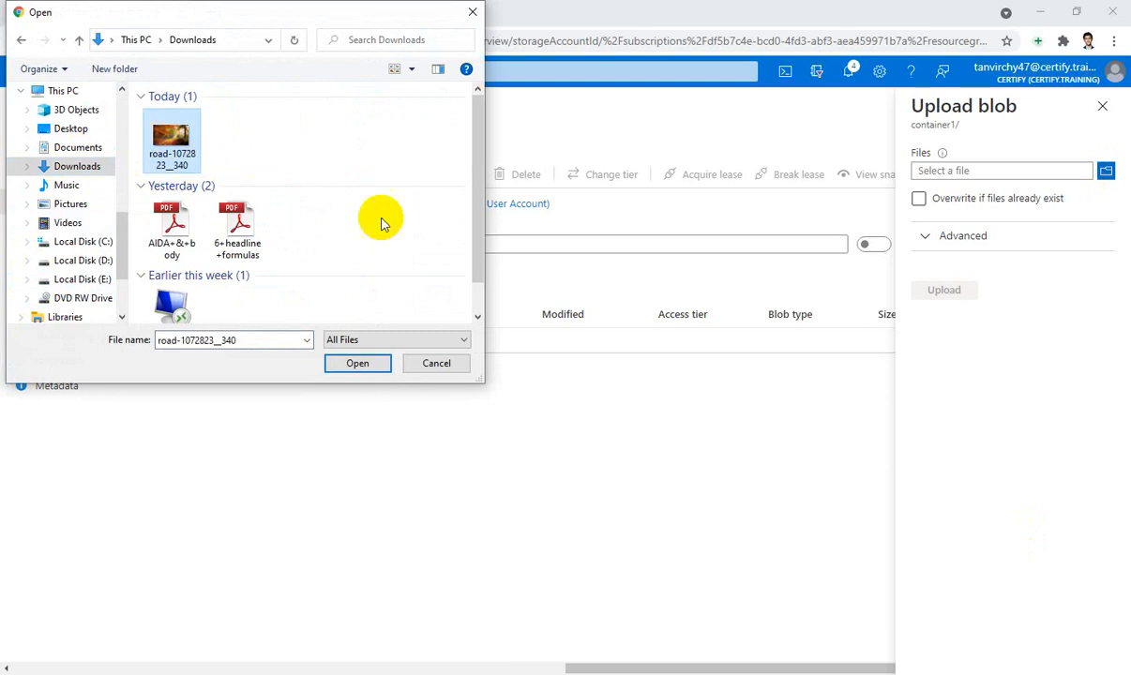
pyautogui.click(366, 365)
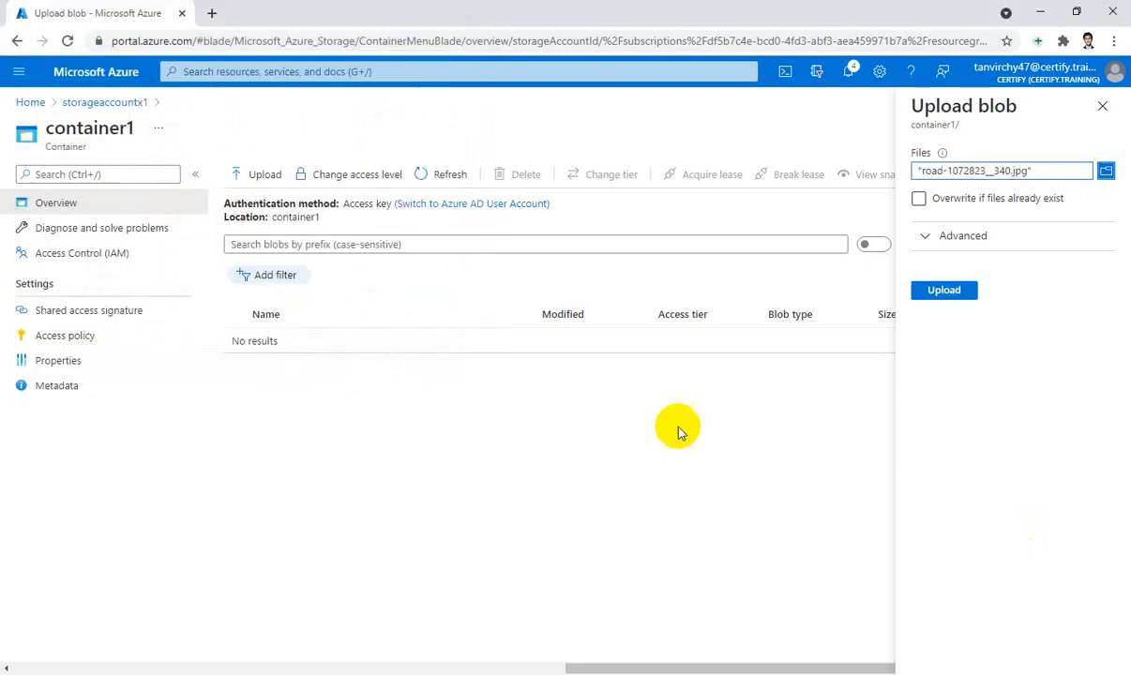
pyautogui.click(946, 291)
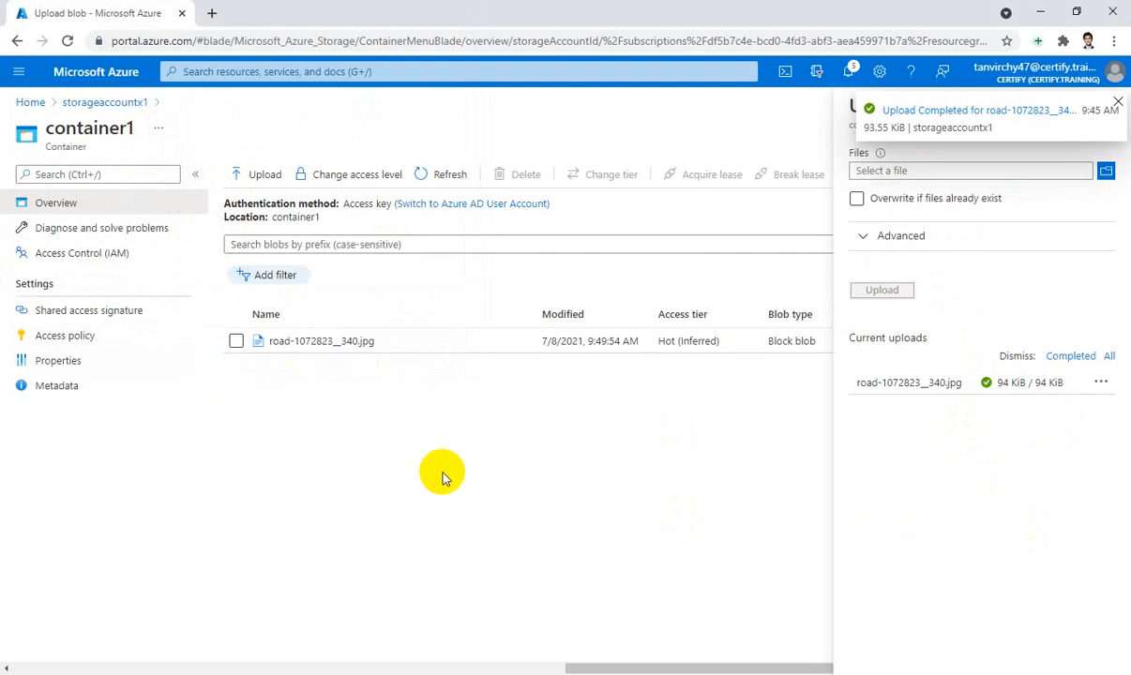
pyautogui.click(1118, 101)
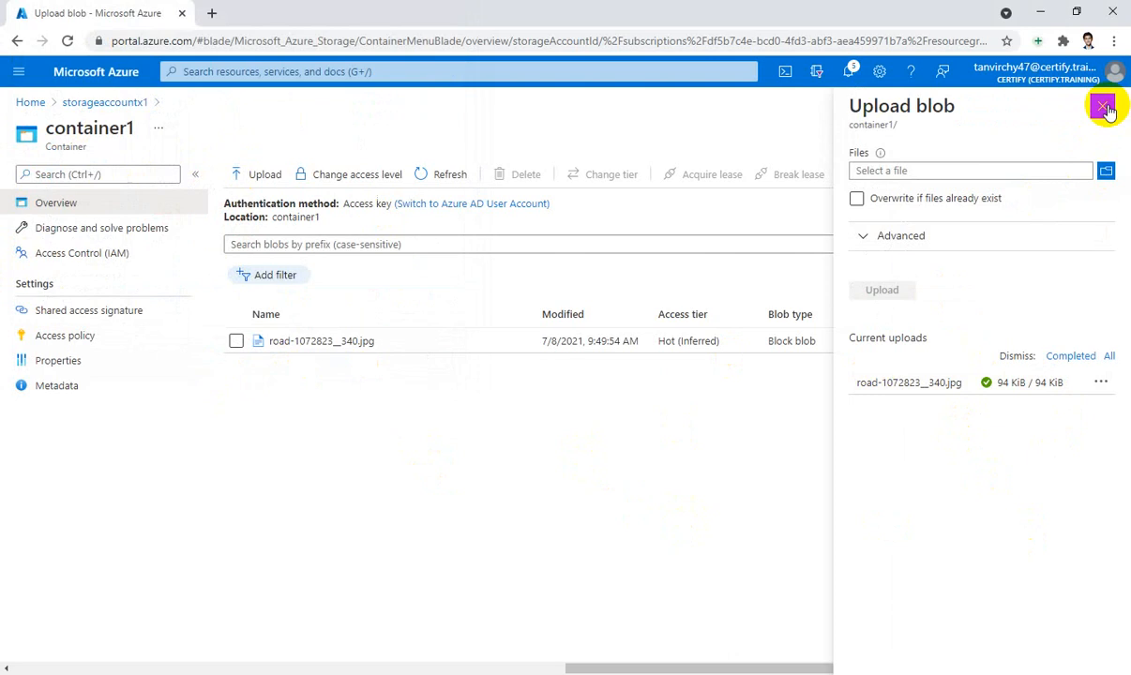
pyautogui.click(1104, 107)
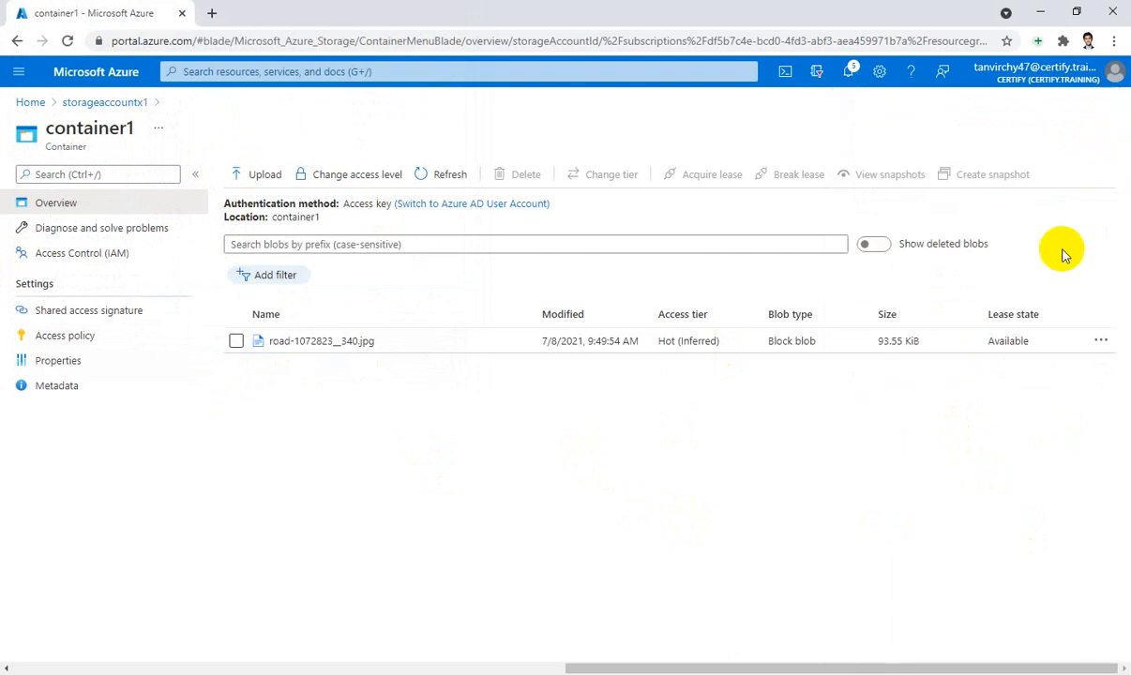
# Step: Copy the URL of the blob road-1072823__340.jpg, try to open it in a new browser tab, and close that tab
pyautogui.click(305, 346)
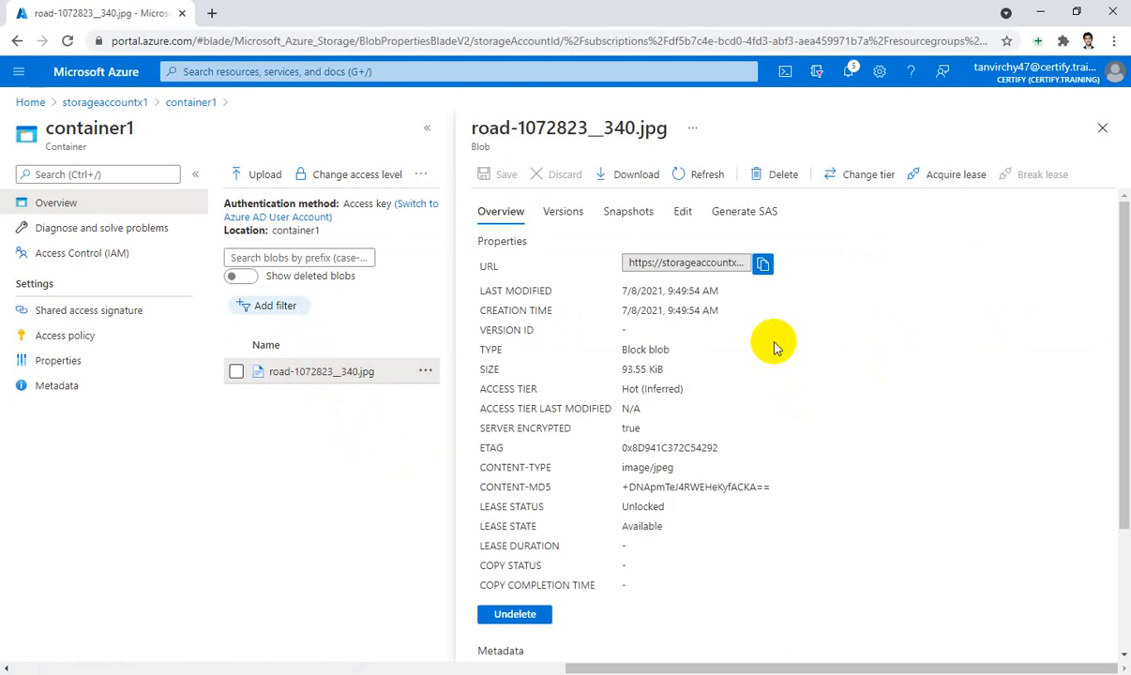
pyautogui.click(765, 268)
pyautogui.click(212, 13)
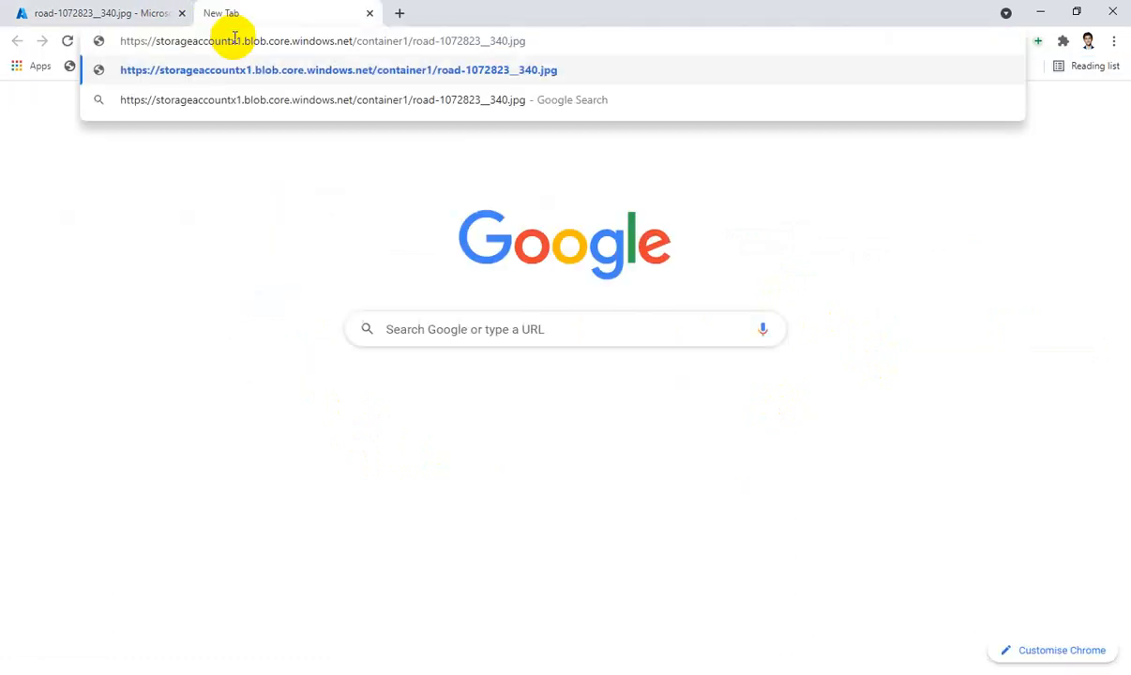
pyautogui.press('Return')
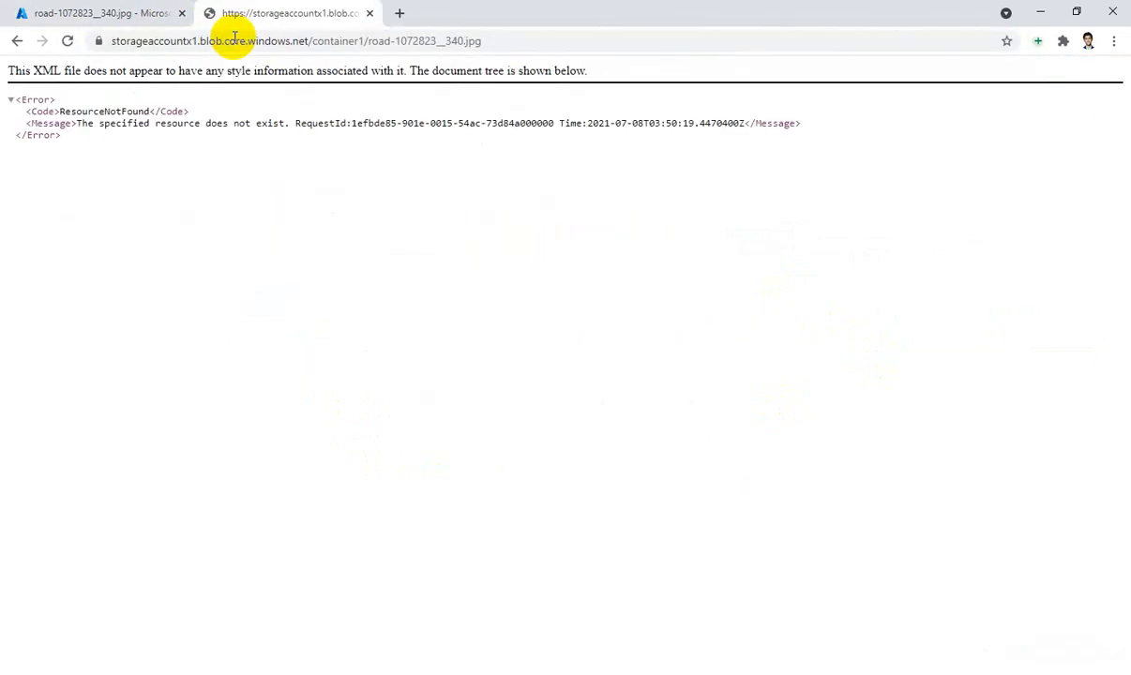
pyautogui.click(369, 13)
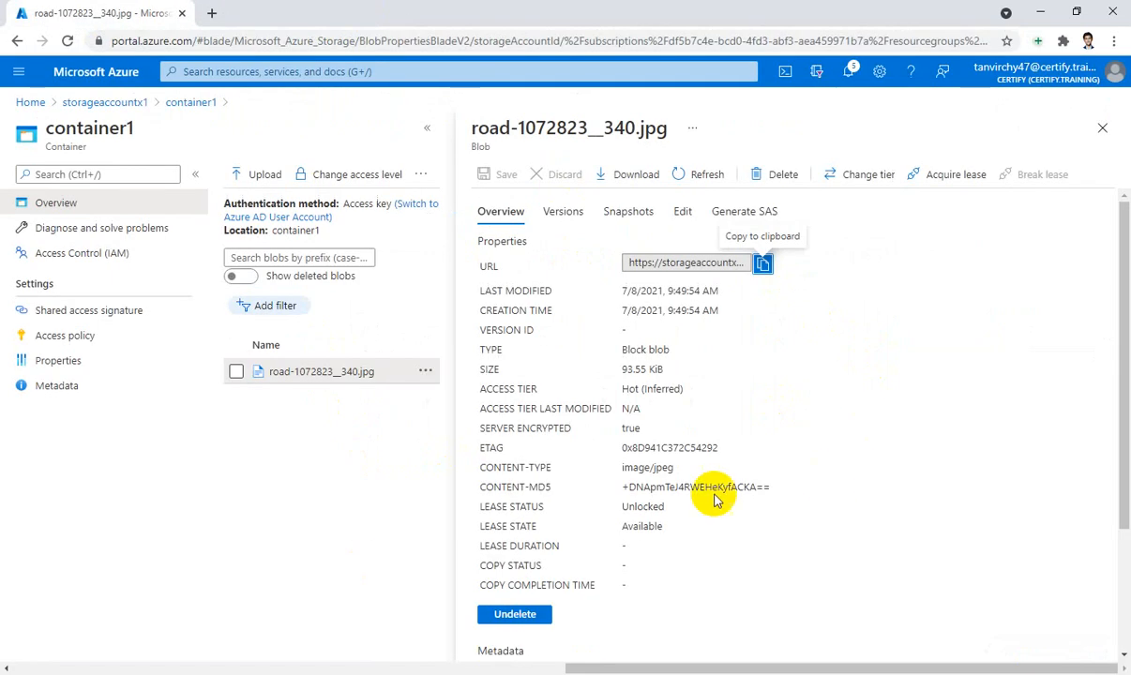
# Step: Review the blob's properties, metadata and index tag fields, and close its details
pyautogui.scroll(-2, 682, 507)
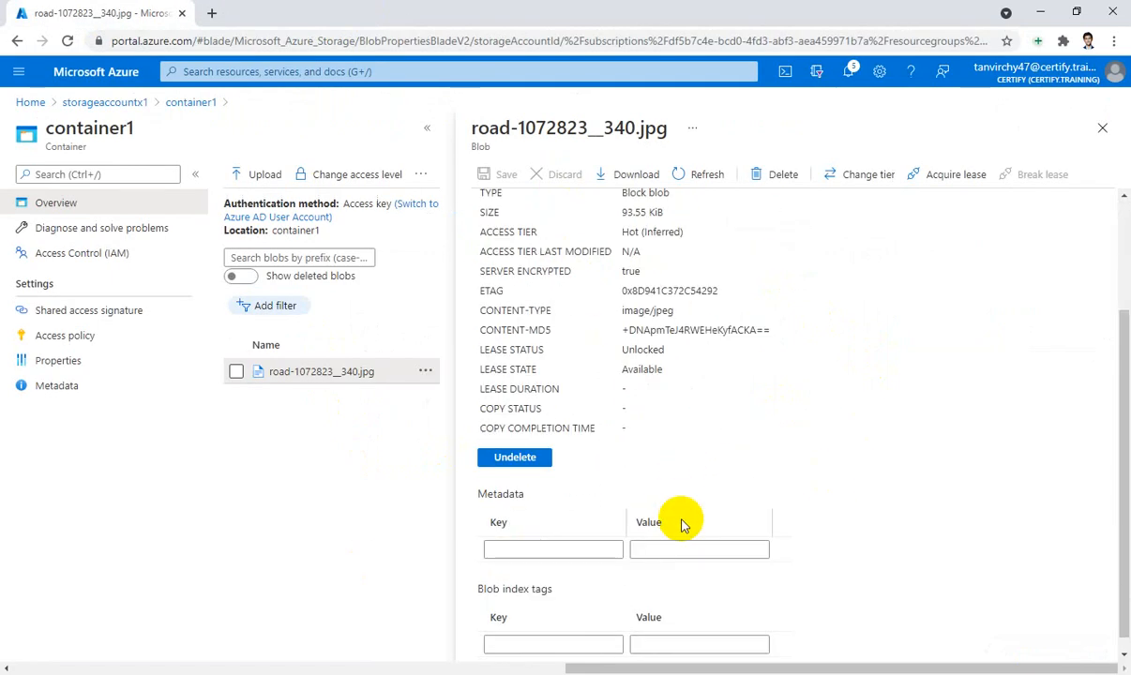
pyautogui.scroll(3, 682, 511)
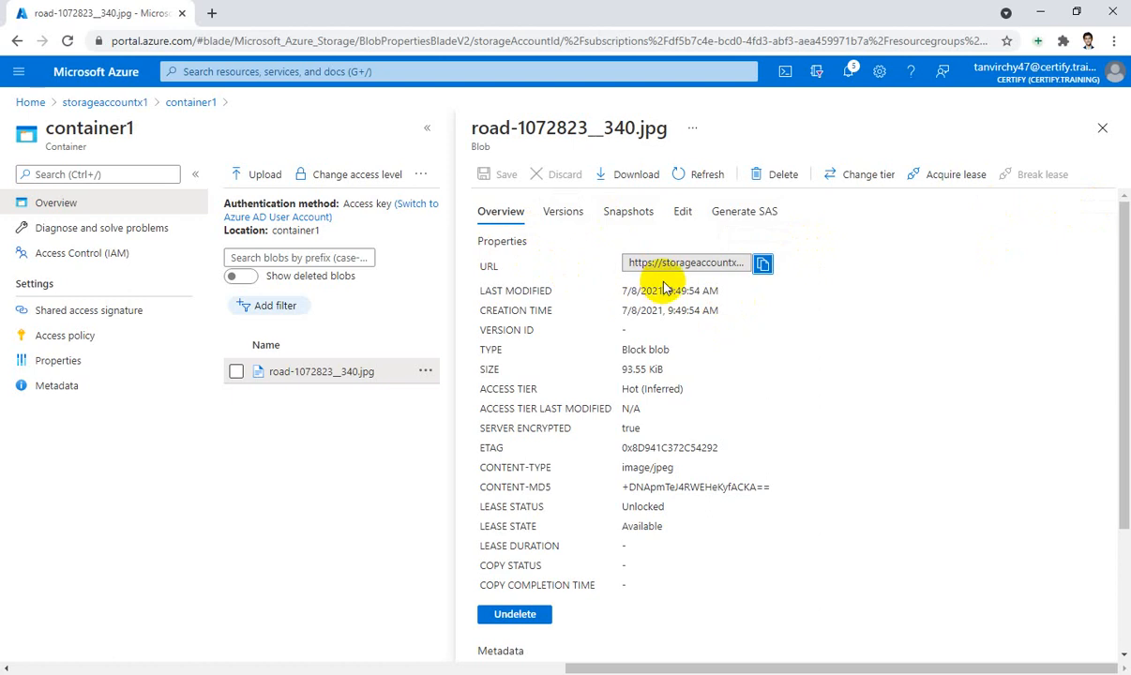
pyautogui.click(1102, 127)
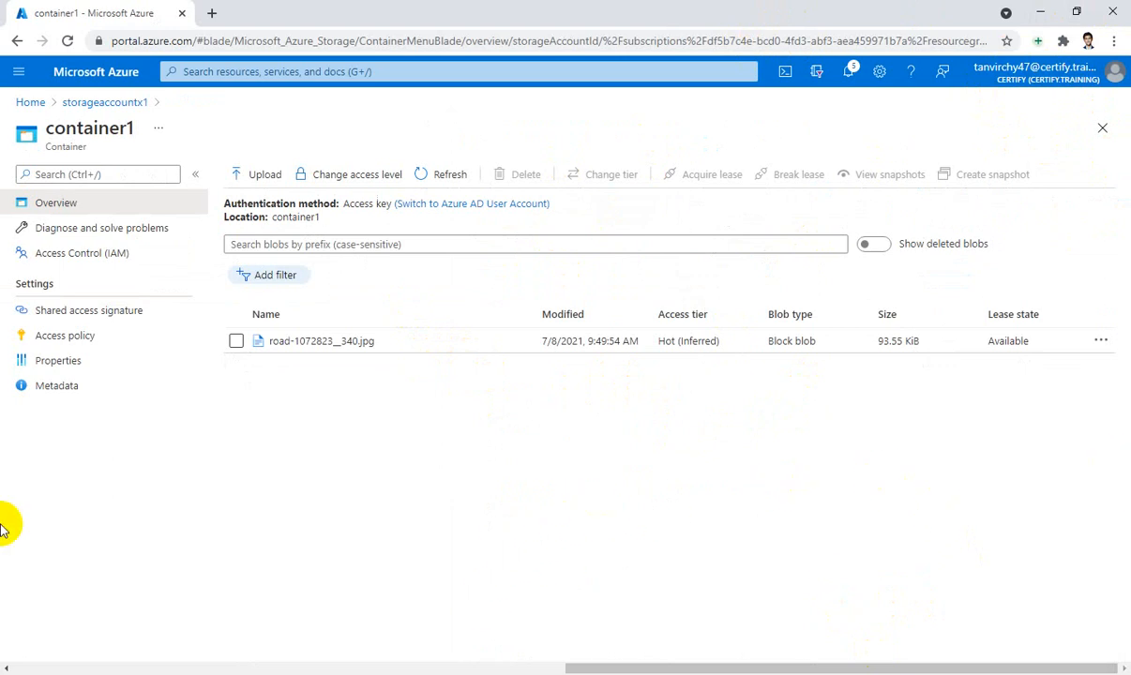
# Step: Return to storageaccountx1 and examine its common problems, troubleshooting topics and resource health status
pyautogui.click(97, 110)
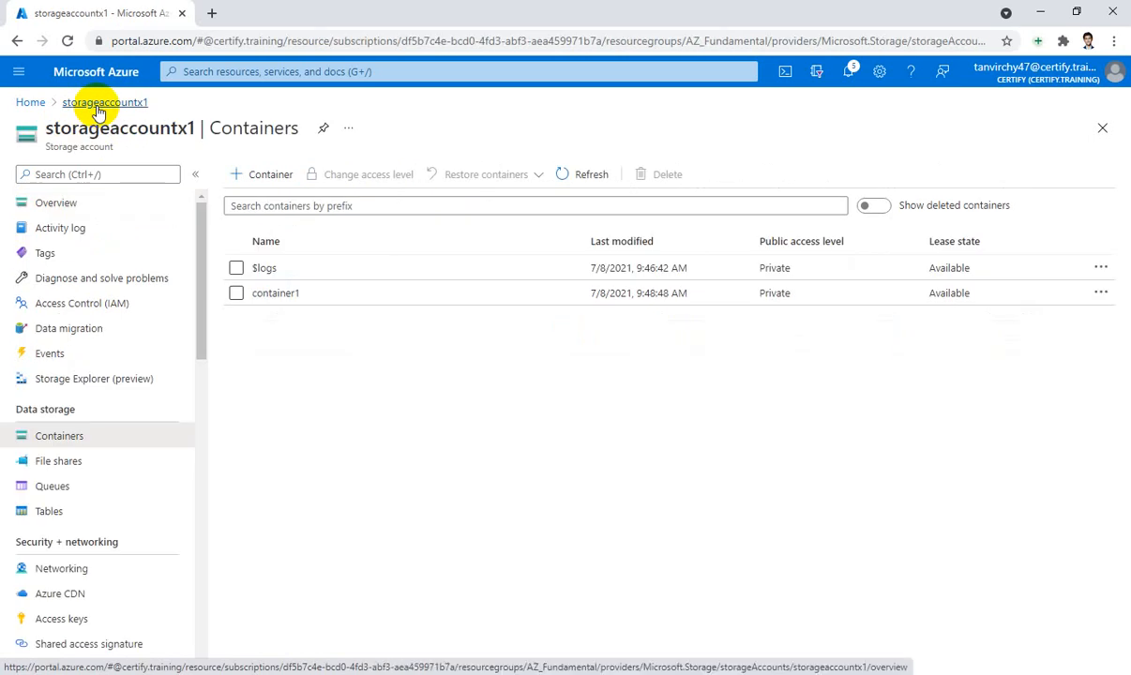
pyautogui.click(95, 280)
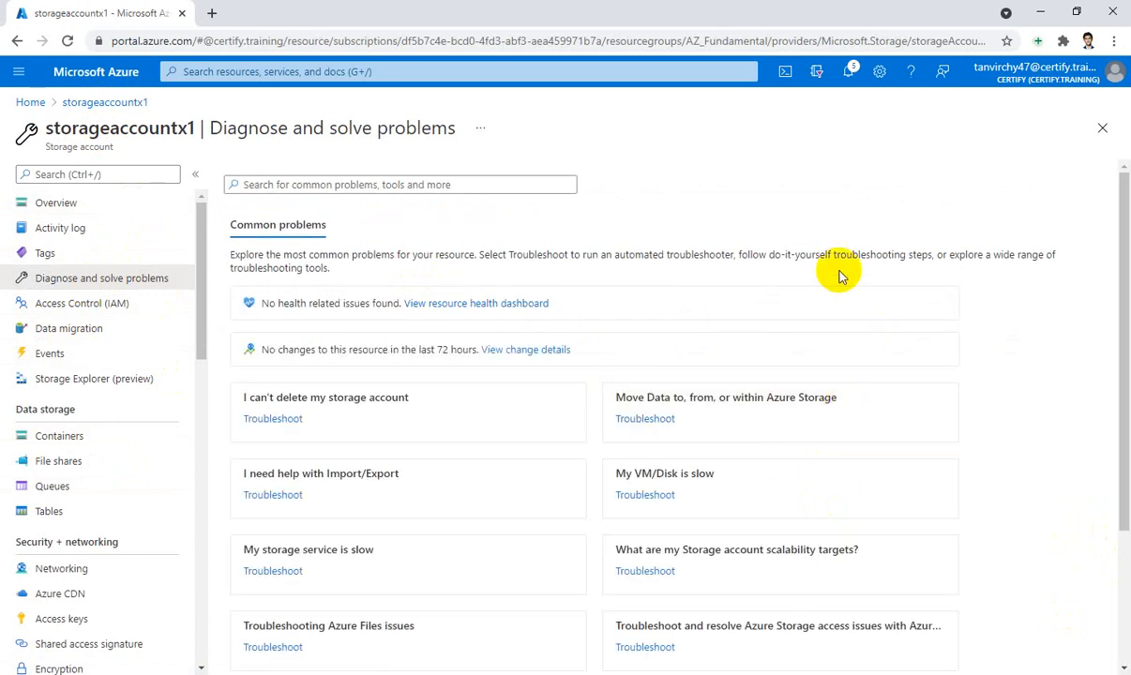
pyautogui.scroll(-2, 840, 277)
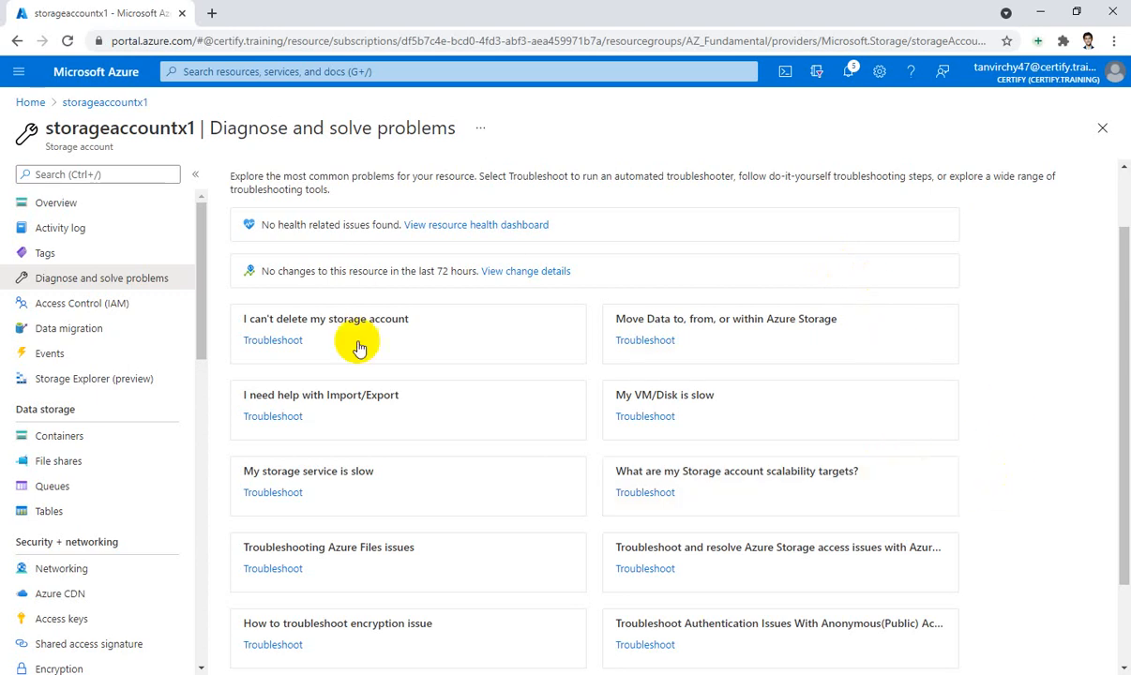
pyautogui.scroll(1, 461, 376)
pyautogui.scroll(1, 462, 376)
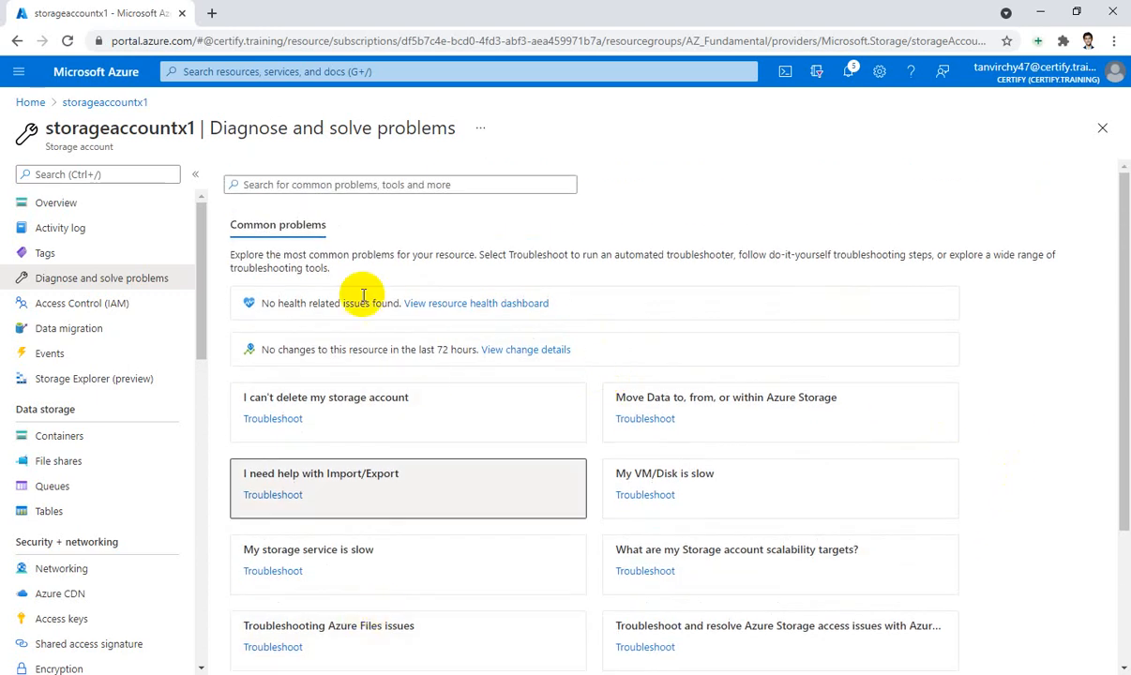
pyautogui.moveTo(265, 303); pyautogui.dragTo(393, 308)
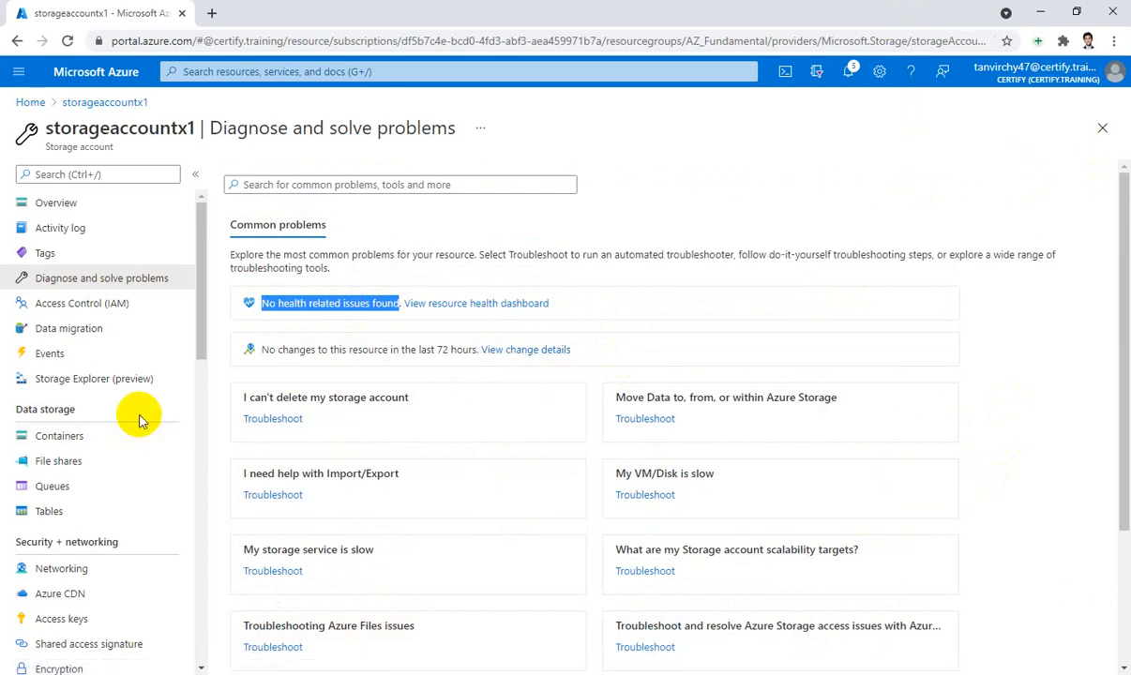
# Step: Look over the storage account's available security, data management, settings, monitoring and automation options
pyautogui.scroll(-1, 139, 419)
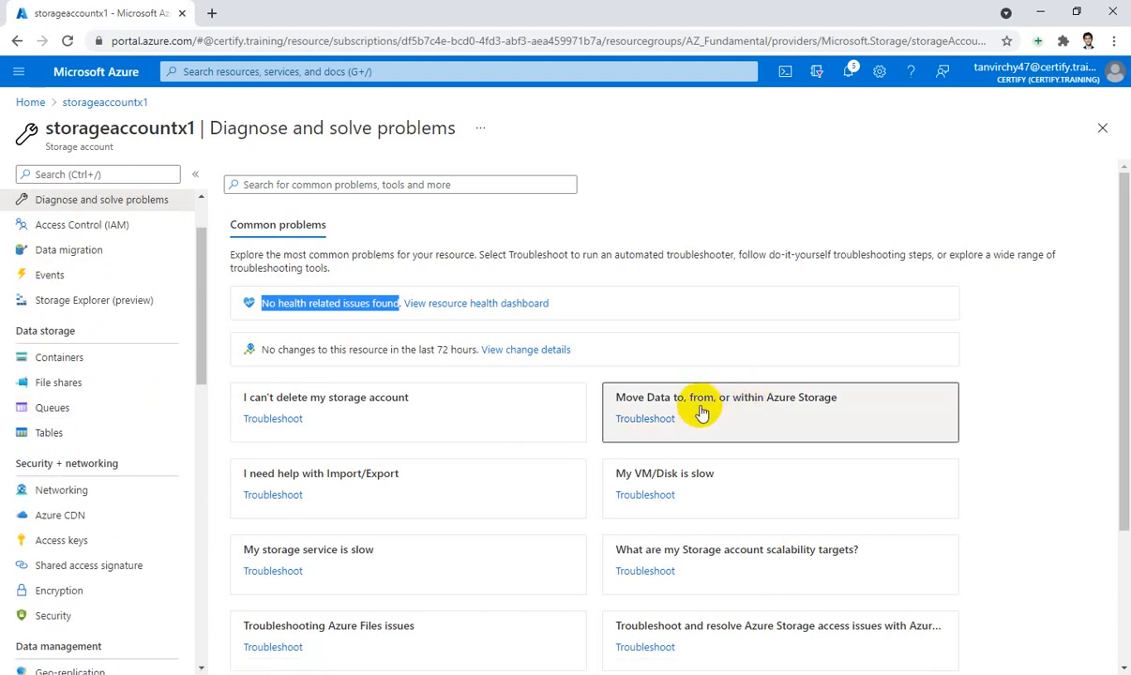
pyautogui.scroll(-1, 56, 422)
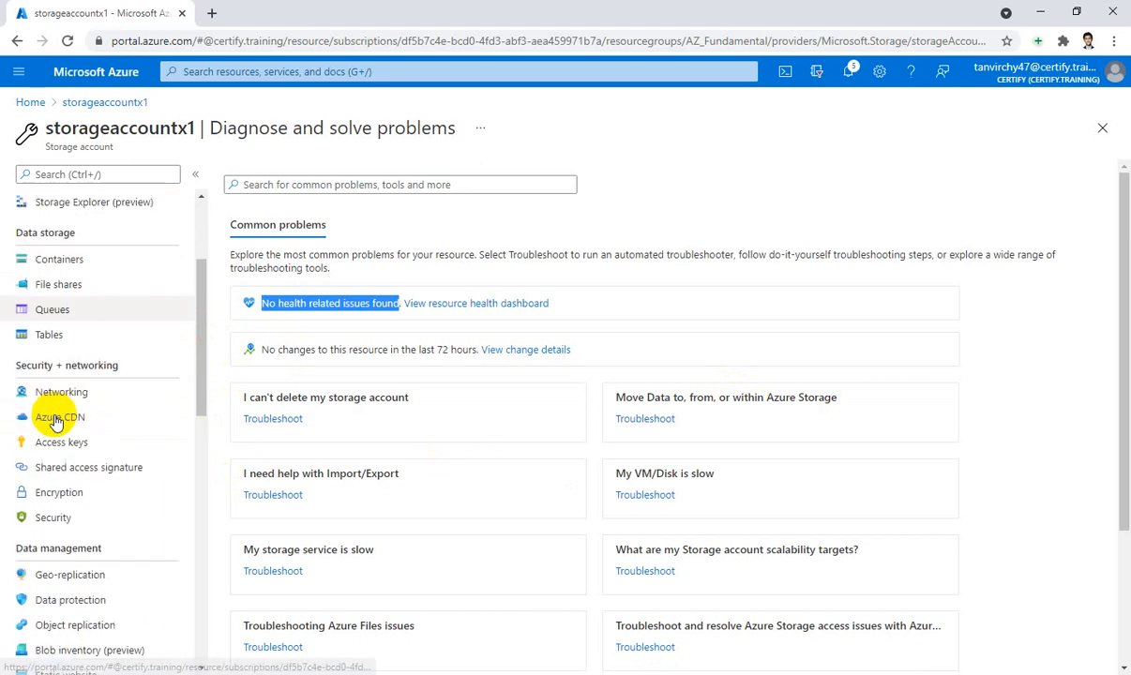
pyautogui.scroll(-3, 57, 423)
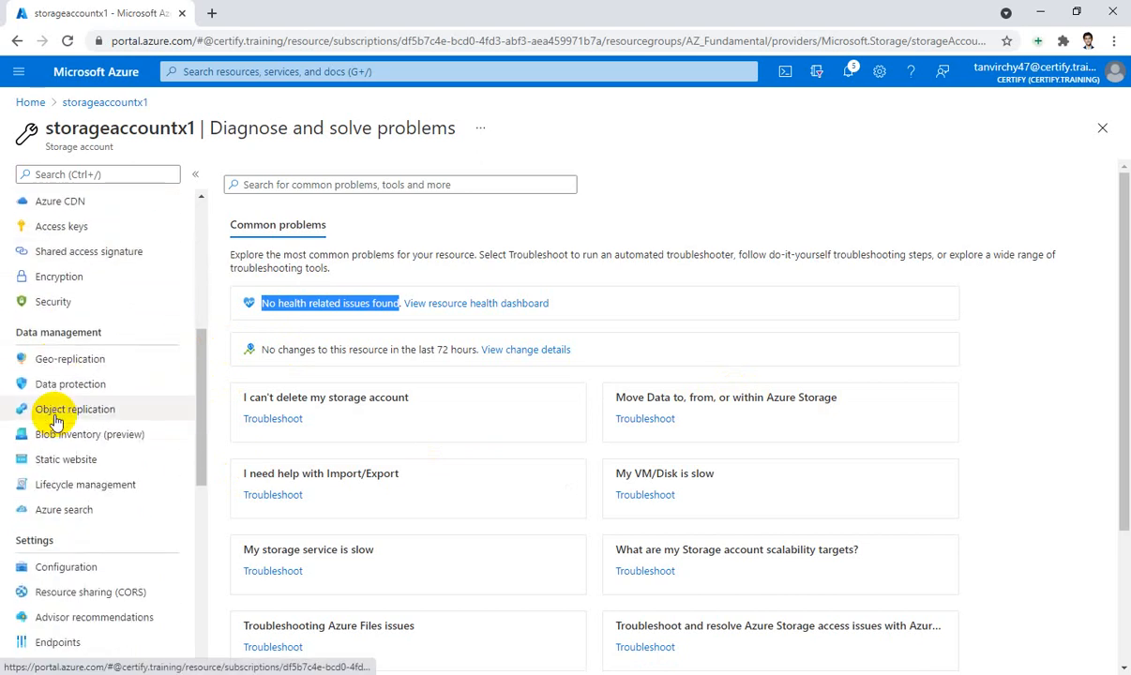
pyautogui.scroll(-3, 56, 423)
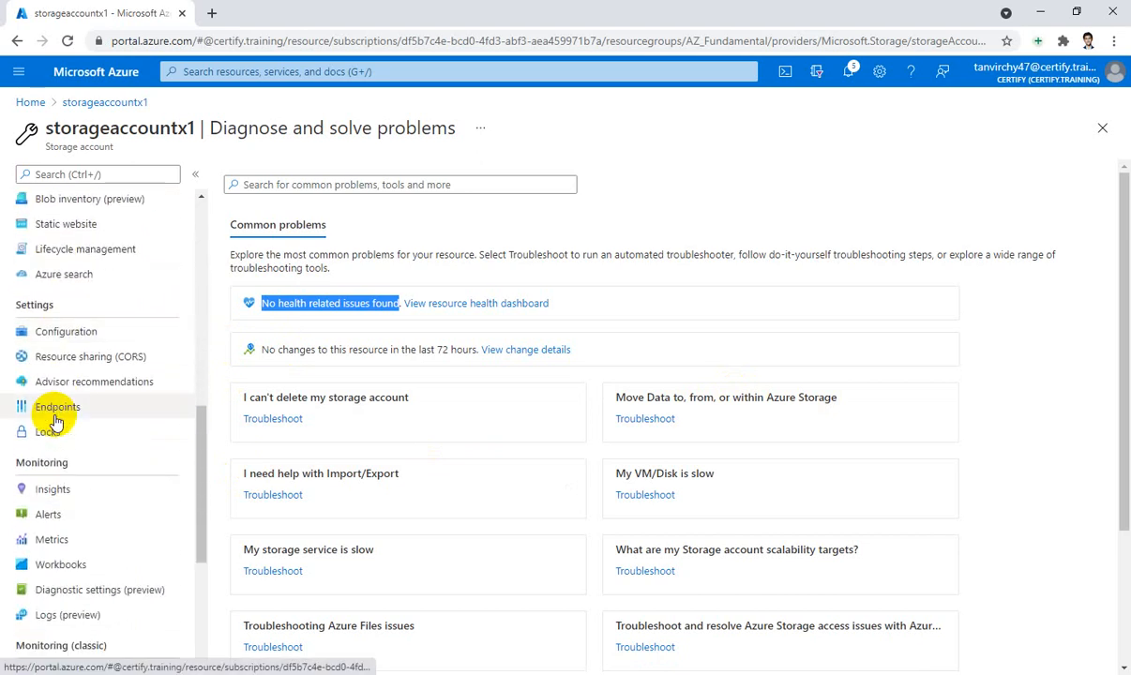
pyautogui.scroll(-4, 54, 422)
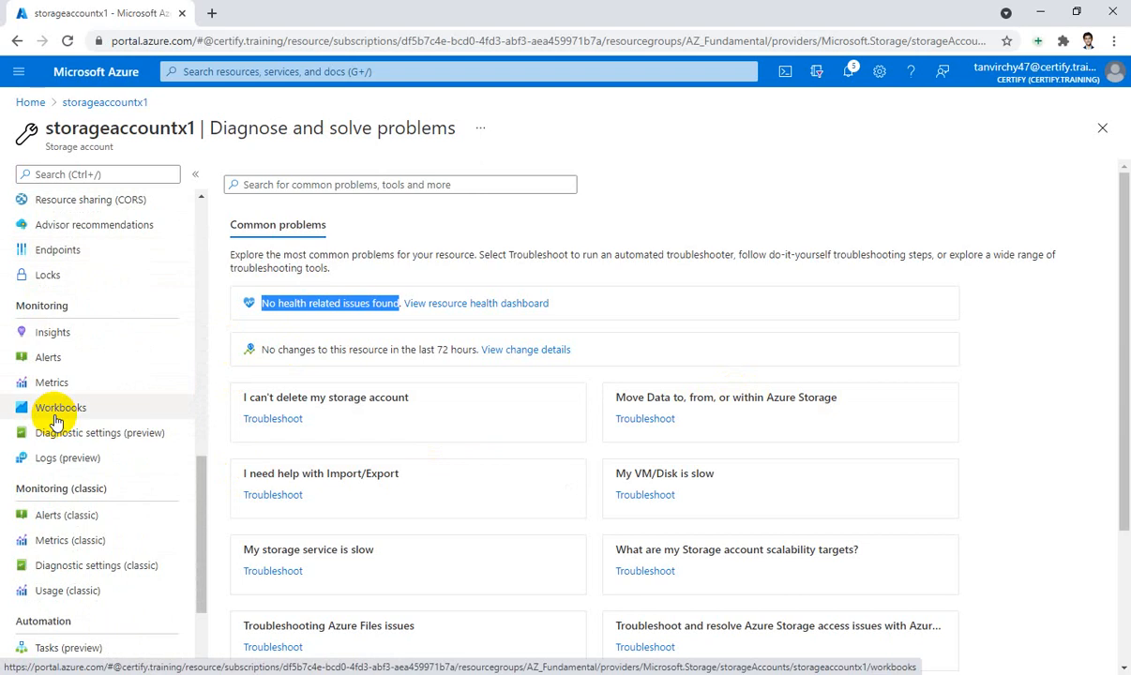
pyautogui.scroll(8, 57, 422)
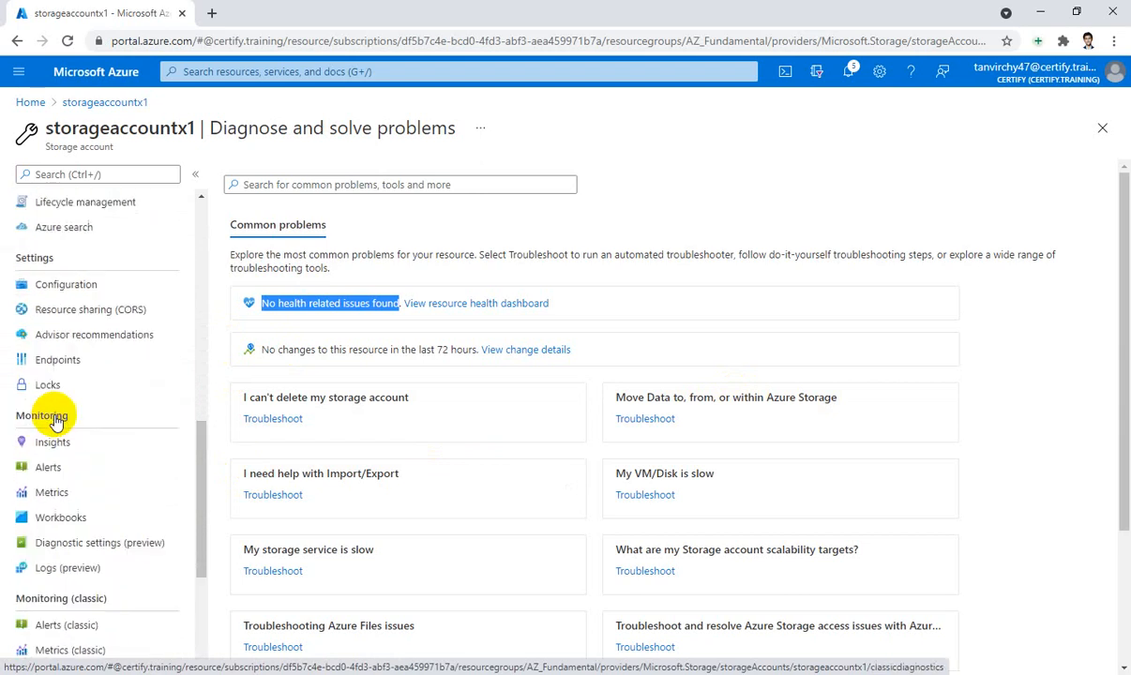
# Step: Open the Insights report in the Monitoring section of storageaccountx1
pyautogui.scroll(3, 56, 418)
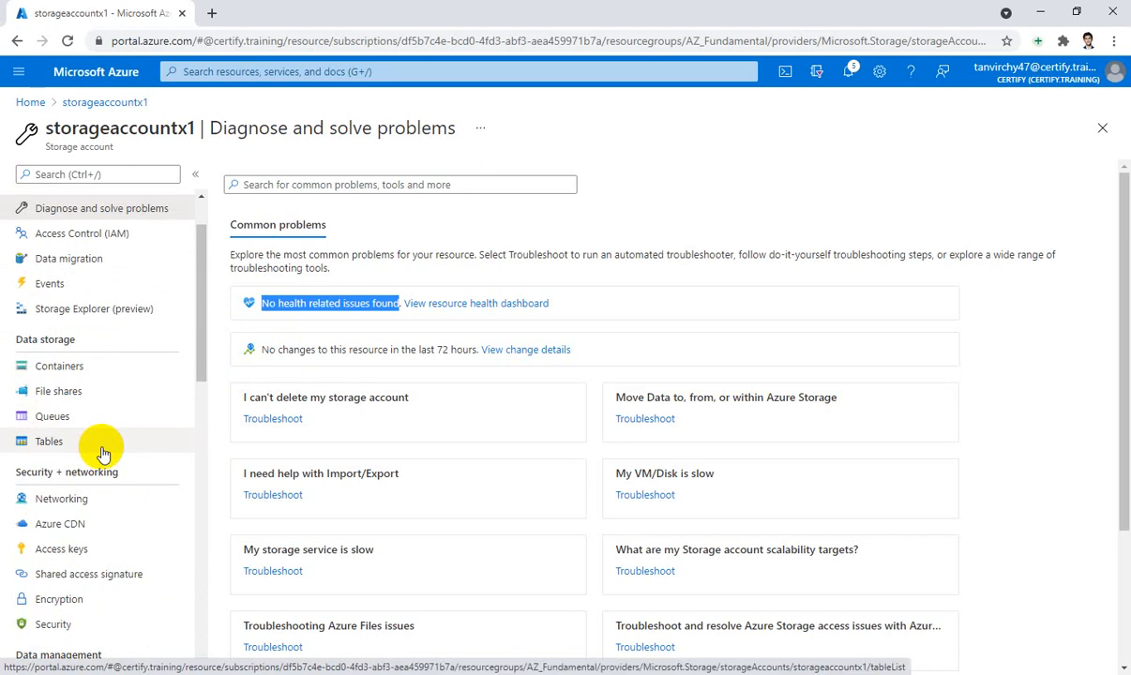
pyautogui.scroll(-1, 101, 449)
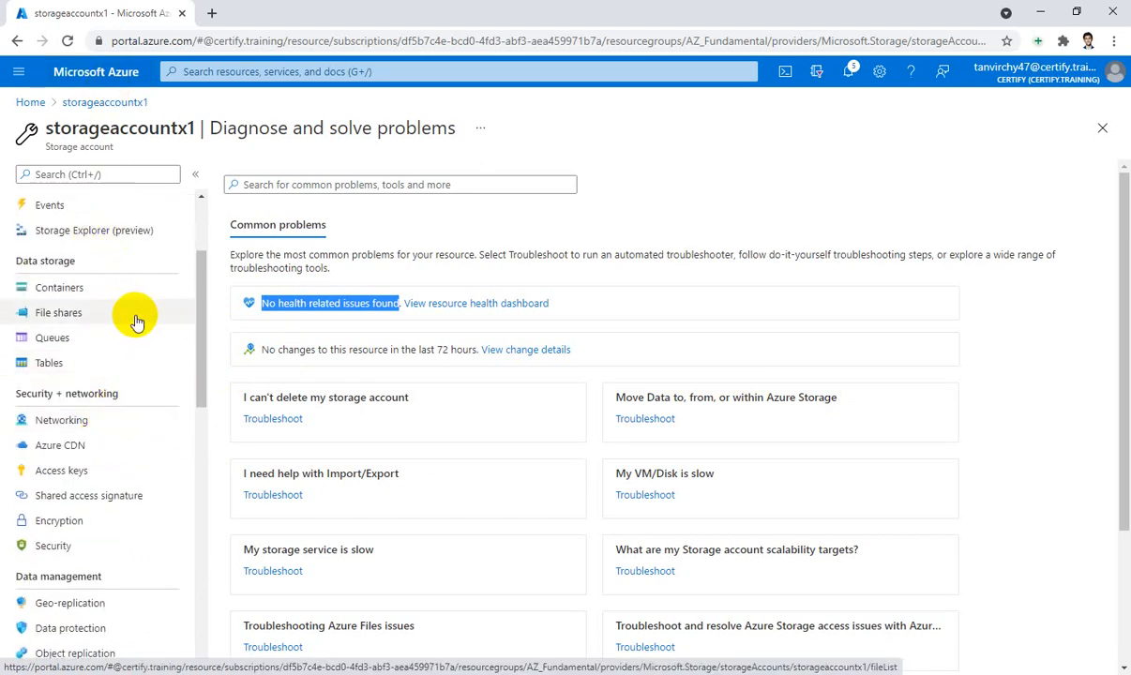
pyautogui.scroll(-2, 136, 322)
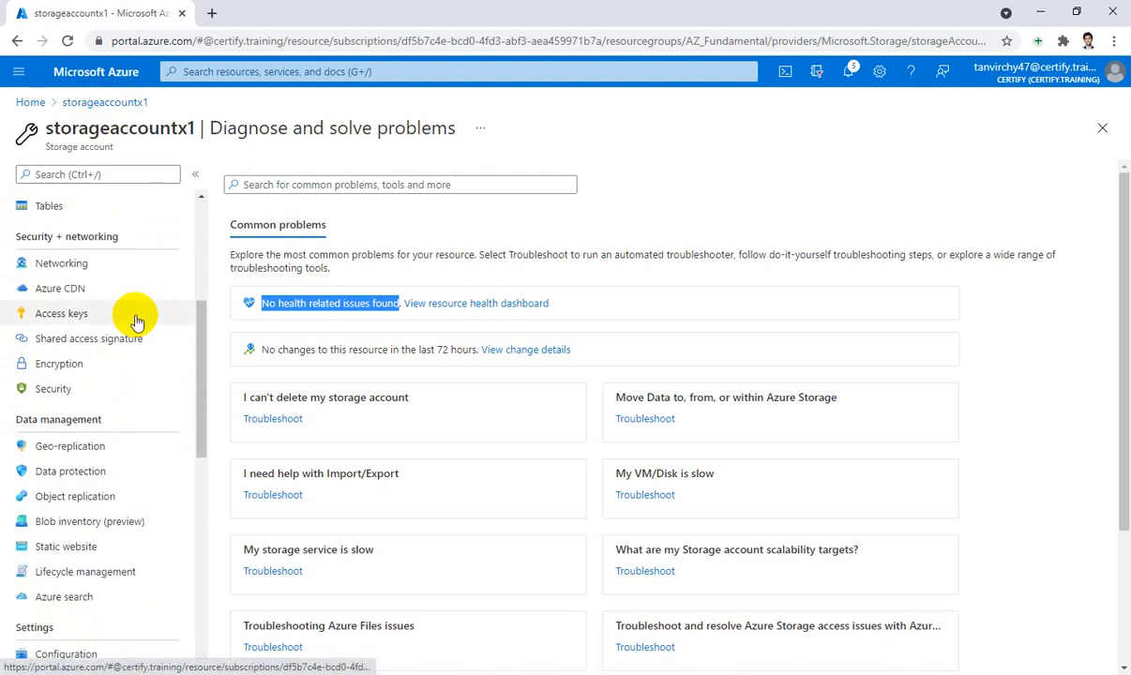
pyautogui.scroll(-1, 136, 322)
pyautogui.scroll(-3, 136, 322)
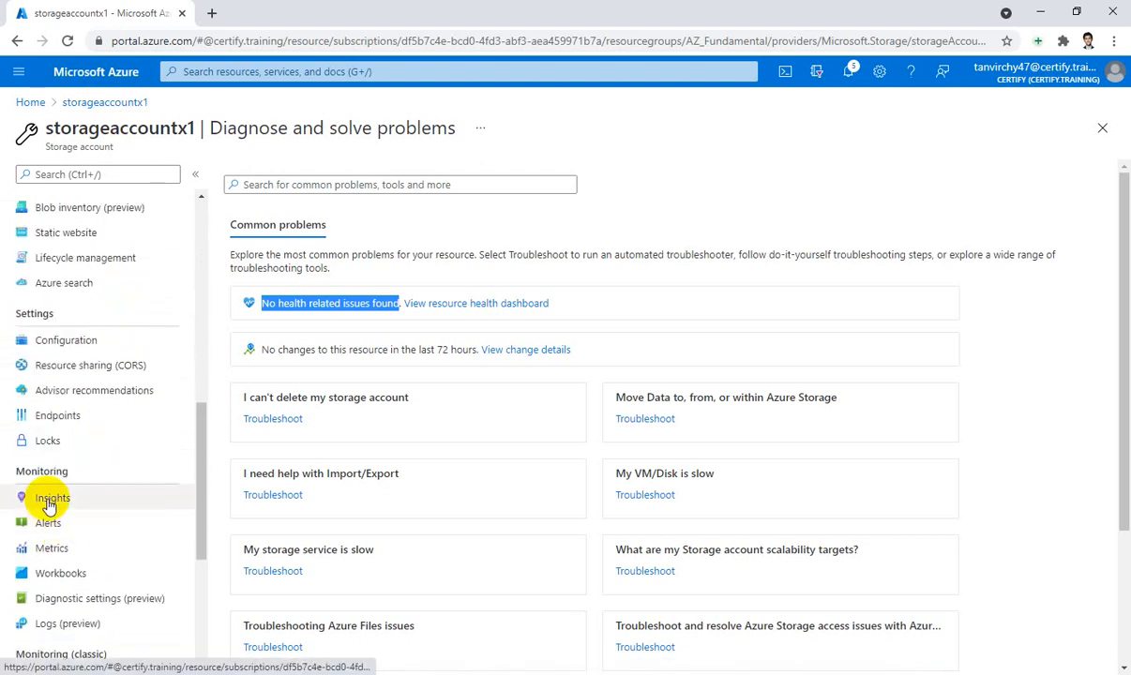
pyautogui.doubleClick(52, 470)
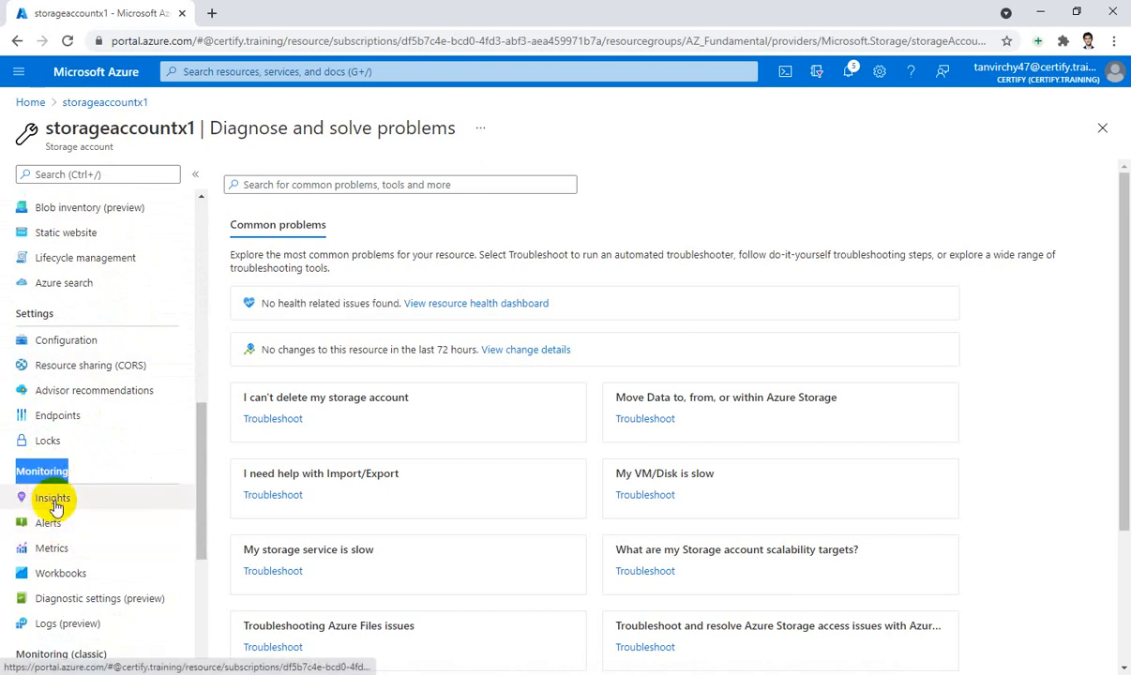
pyautogui.click(53, 505)
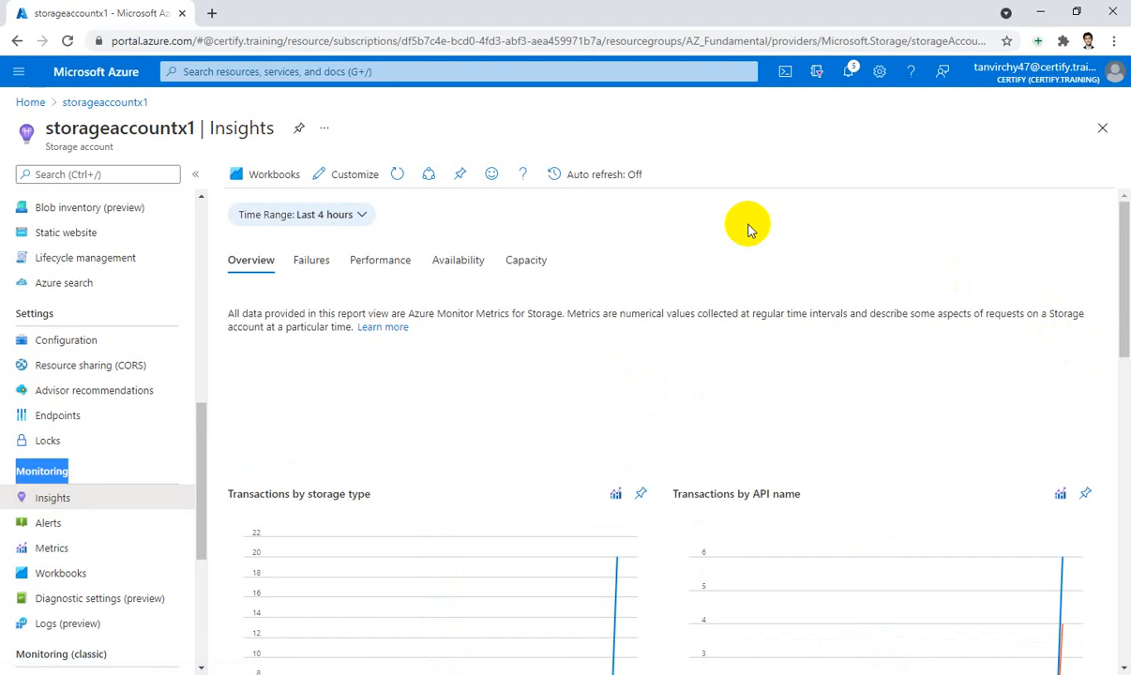
# Step: Examine the Insights overview metrics and the charts for transactions, availability, used capacity, latency and bandwidth over the last 4 hours
pyautogui.scroll(-1, 747, 230)
pyautogui.scroll(-1, 748, 230)
pyautogui.scroll(1, 747, 228)
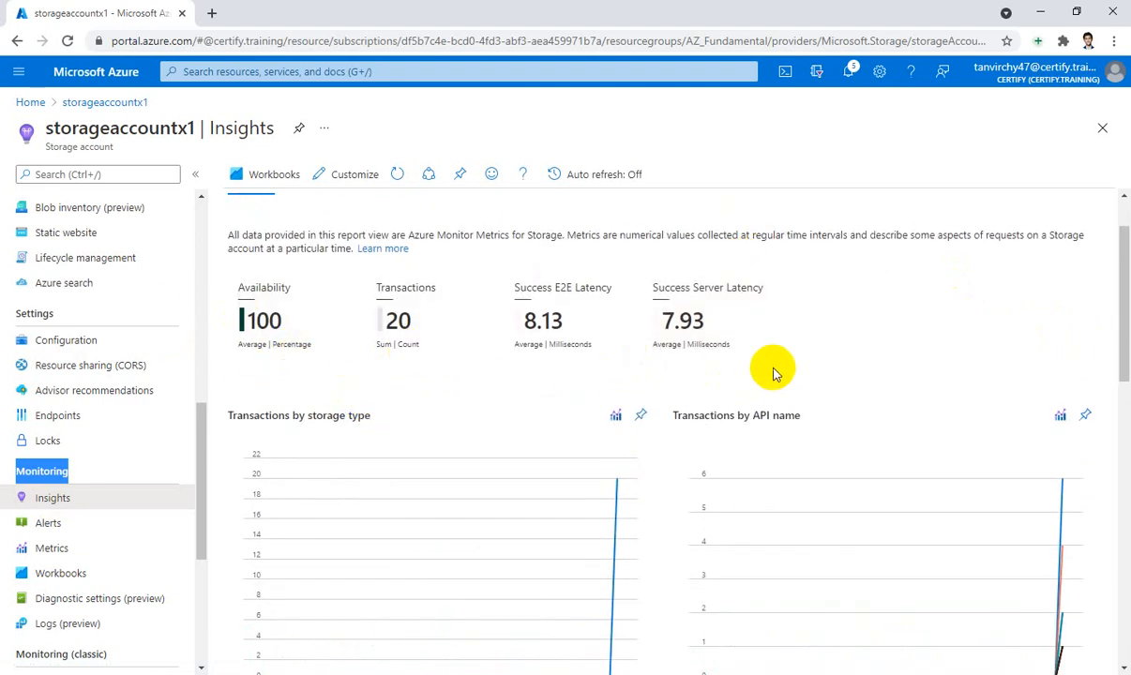
pyautogui.scroll(-1, 775, 371)
pyautogui.scroll(-5, 775, 371)
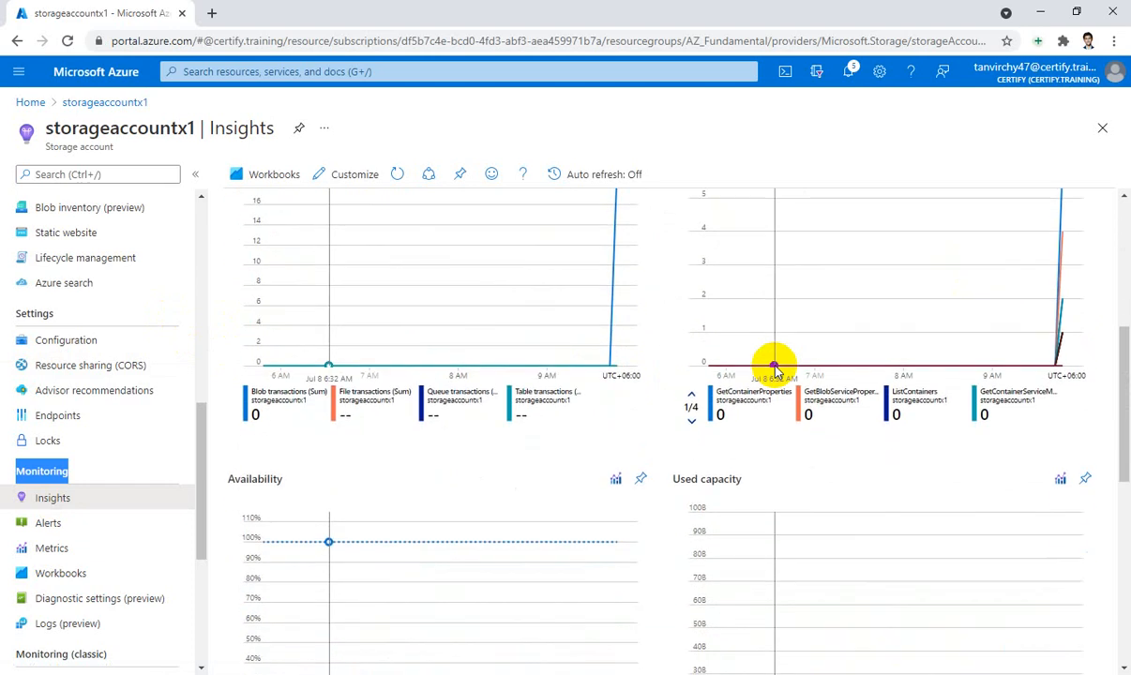
pyautogui.scroll(-4, 663, 348)
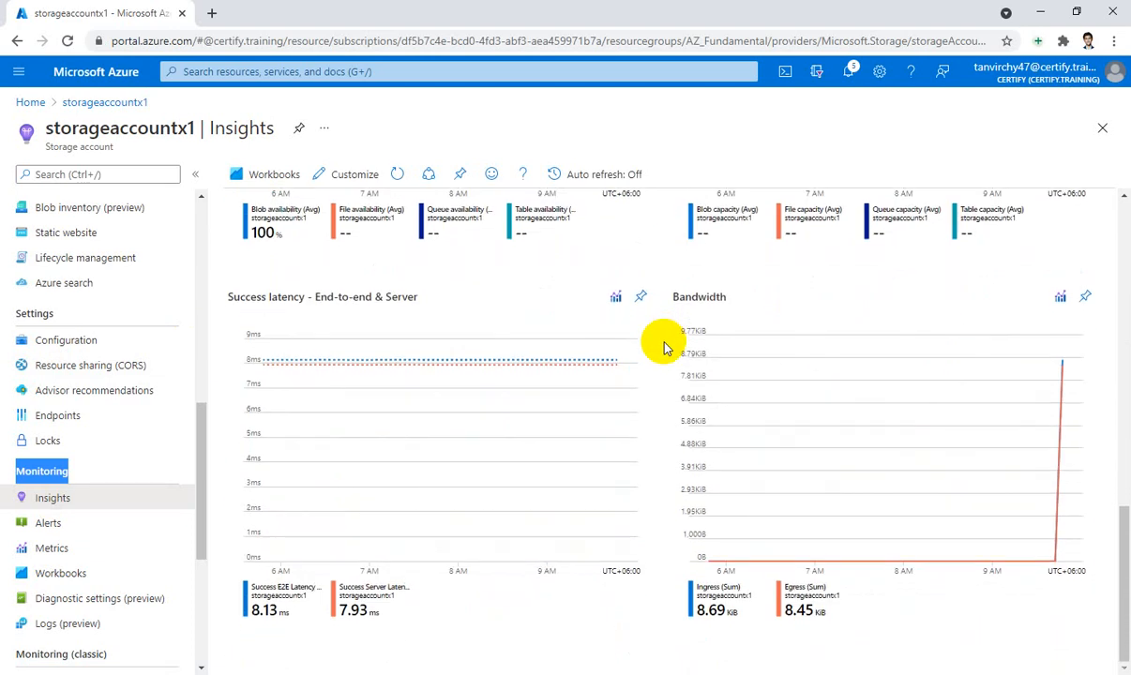
pyautogui.scroll(10, 619, 434)
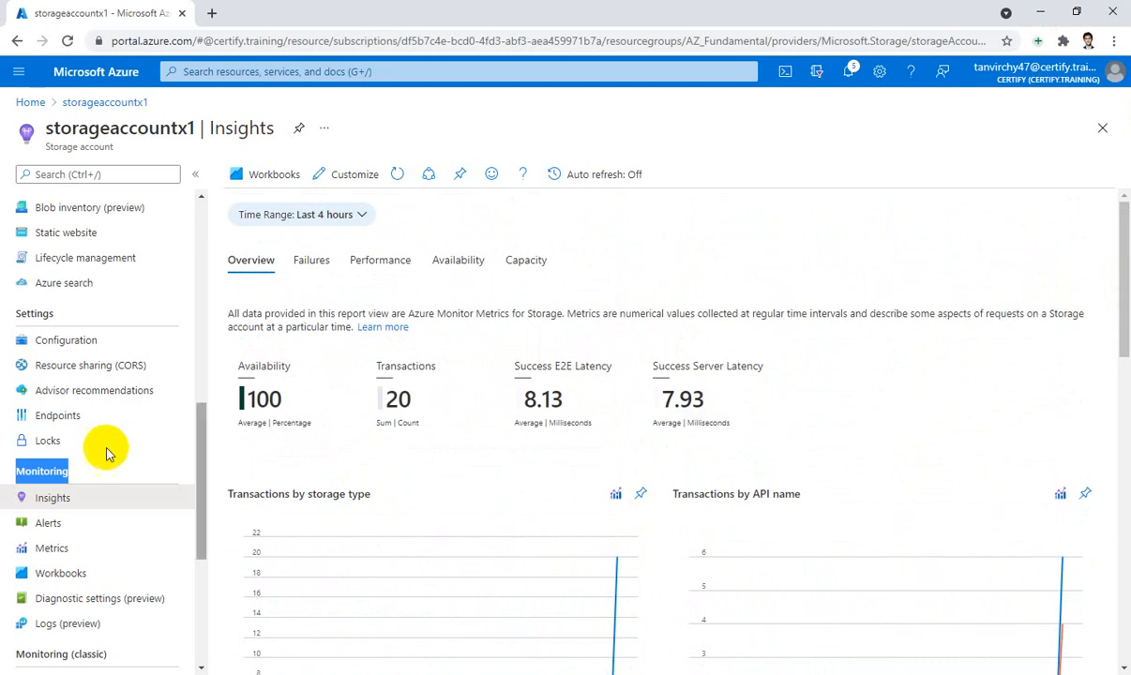
pyautogui.scroll(5, 106, 454)
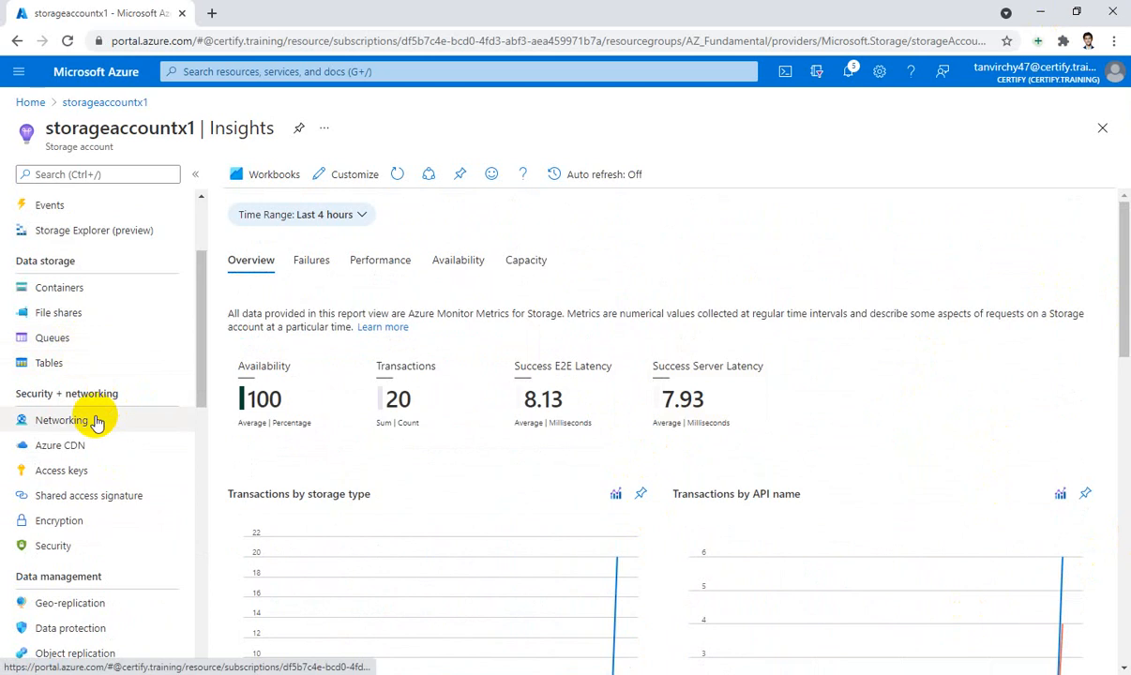
pyautogui.scroll(3, 96, 422)
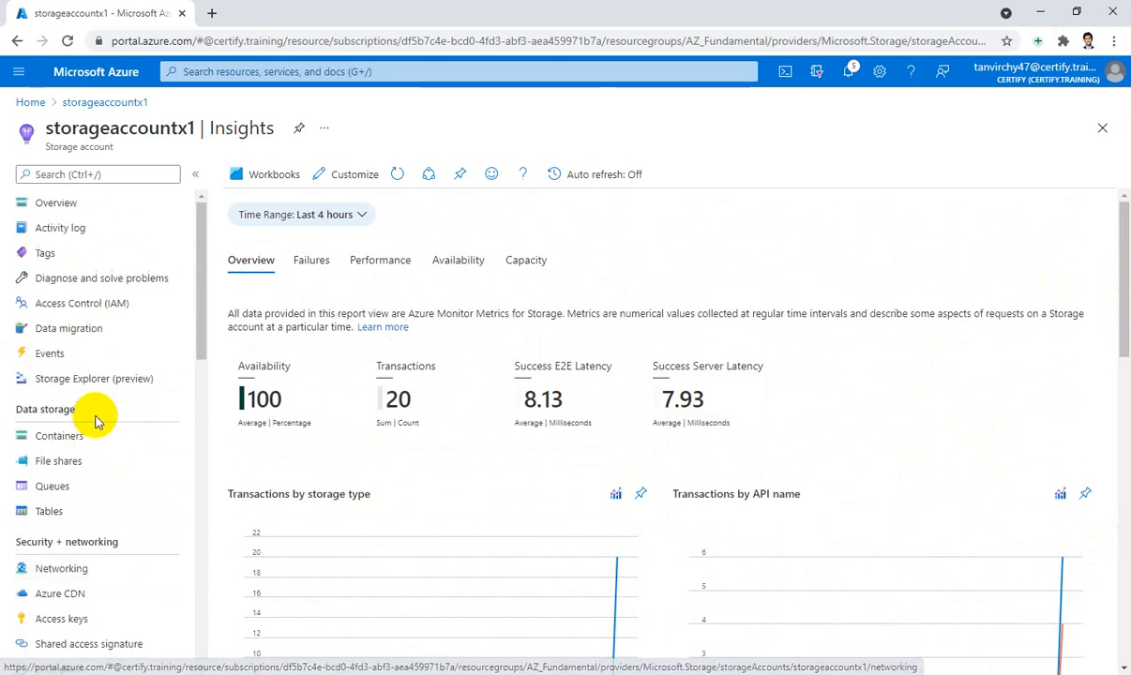
pyautogui.scroll(-8, 52, 466)
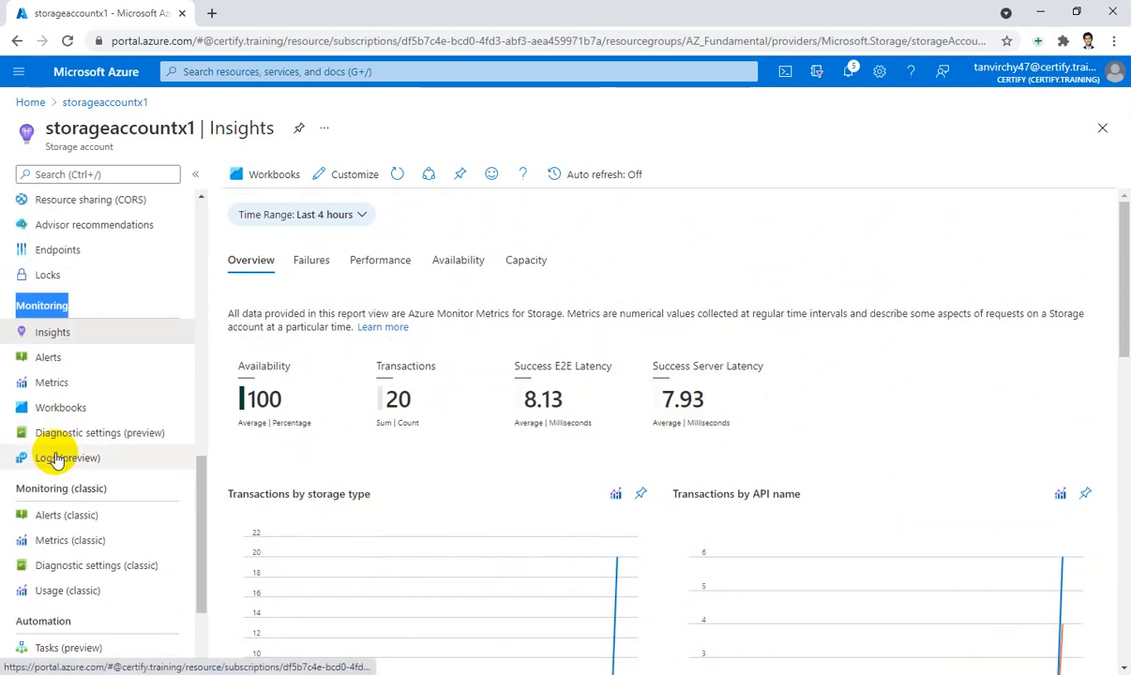
pyautogui.scroll(-2, 57, 460)
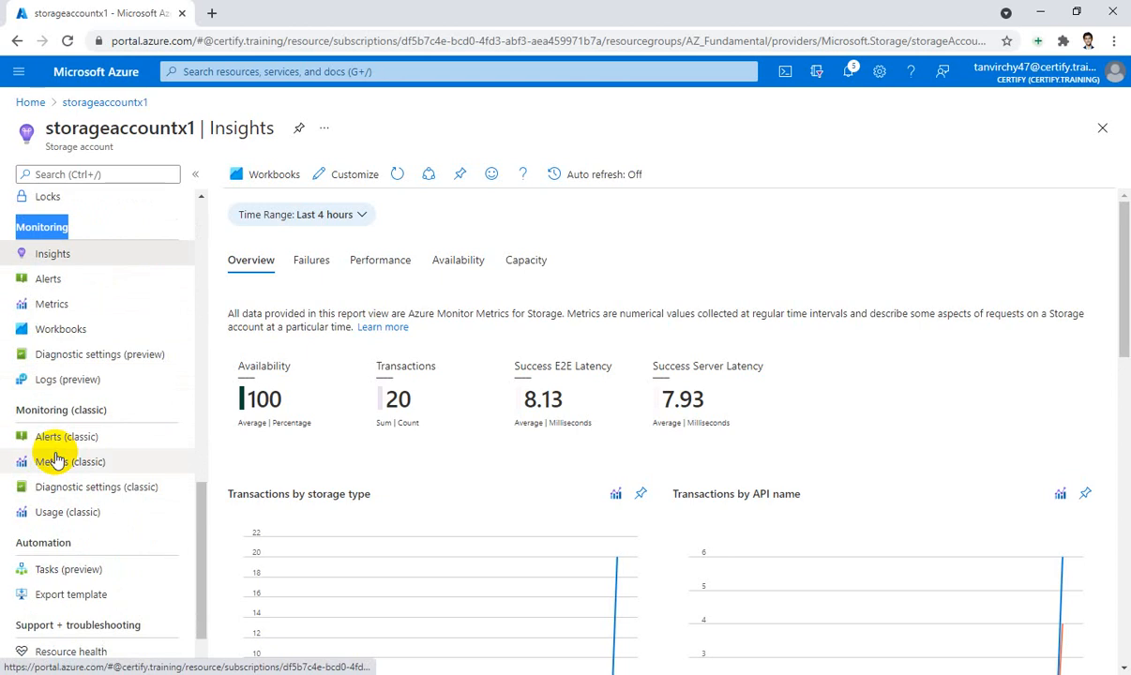